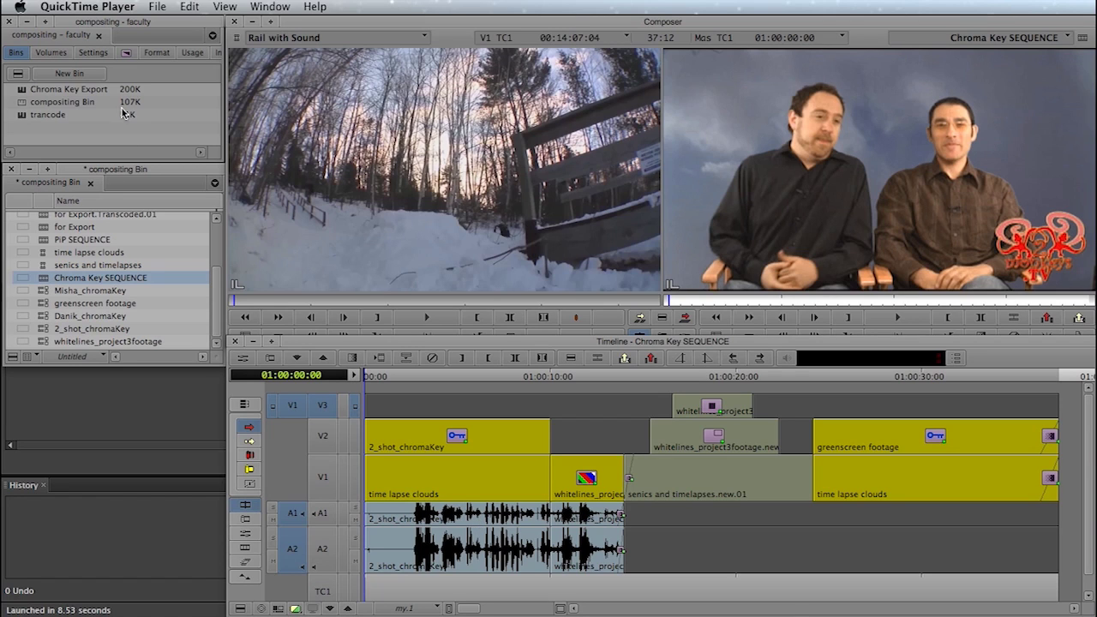
# Create a bin named OMF Export and fit its window into the space beneath the compositing Bin
pyautogui.click(78, 77)
pyautogui.click(72, 76)
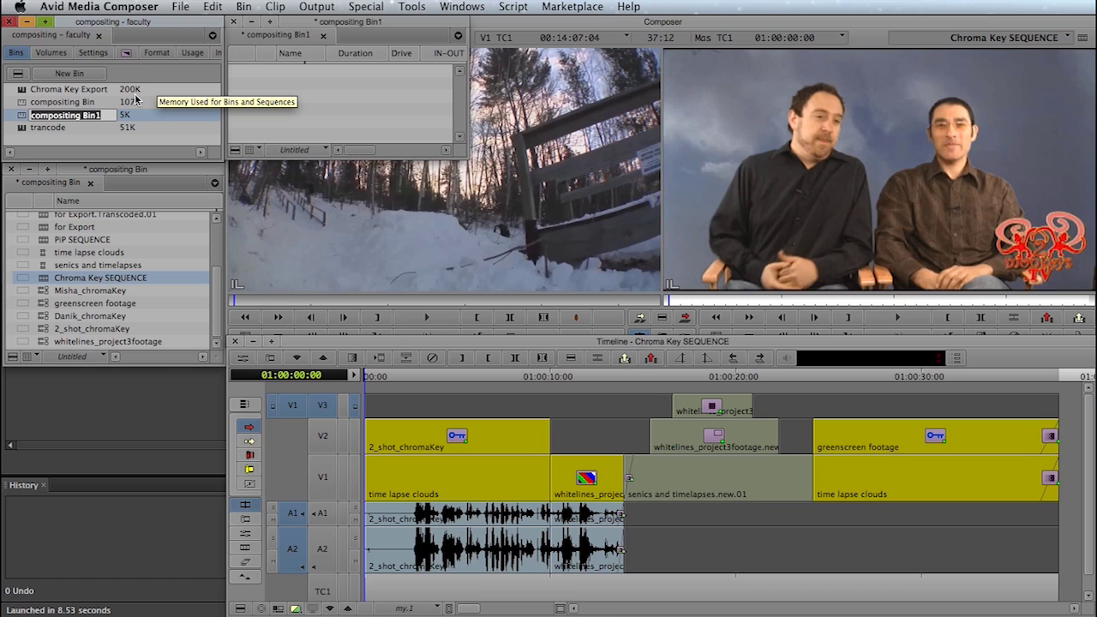
pyautogui.write('OMF Export')
pyautogui.press('Return')
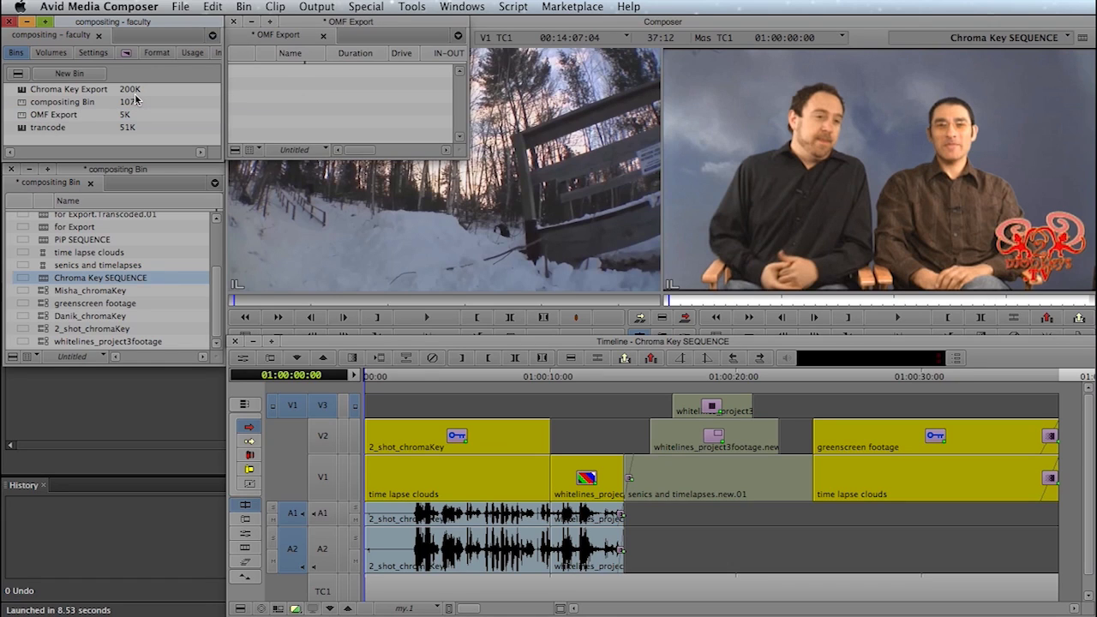
pyautogui.moveTo(329, 21); pyautogui.dragTo(106, 373)
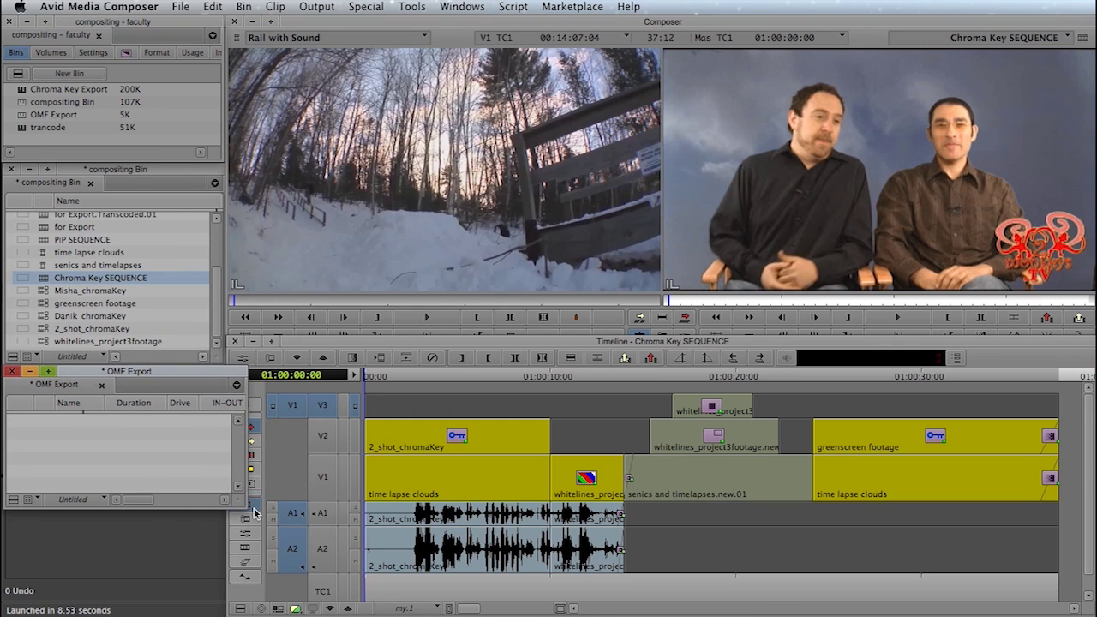
pyautogui.moveTo(245, 509); pyautogui.dragTo(177, 592)
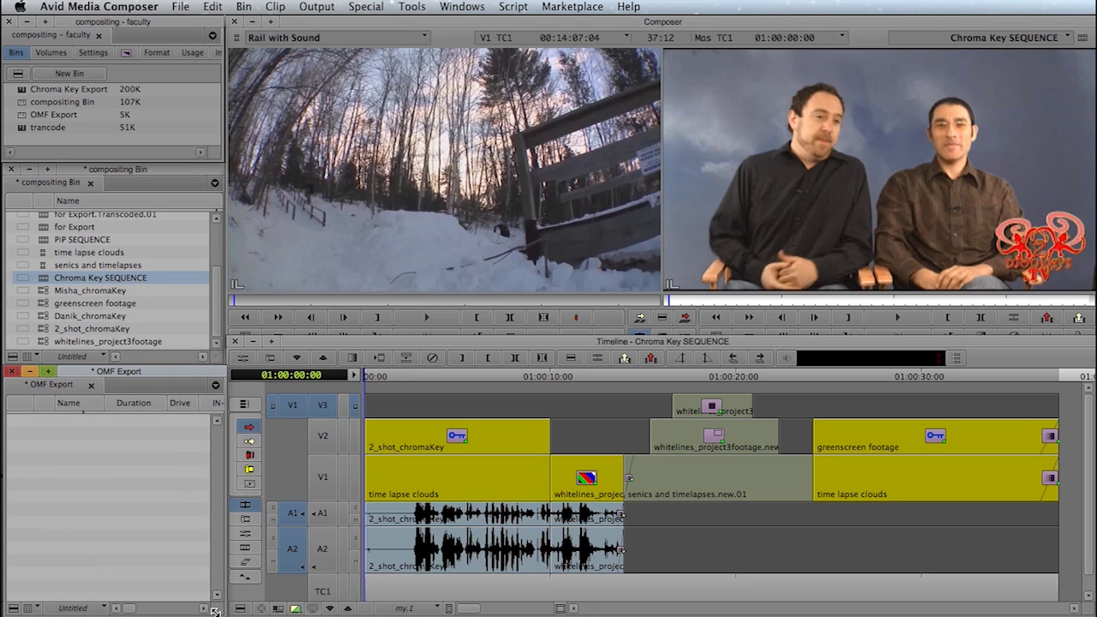
# Duplicate Chroma Key SEQUENCE, name the copy OMF Export SEQUENCE, and move it into the OMF Export bin
pyautogui.rightClick(45, 284)
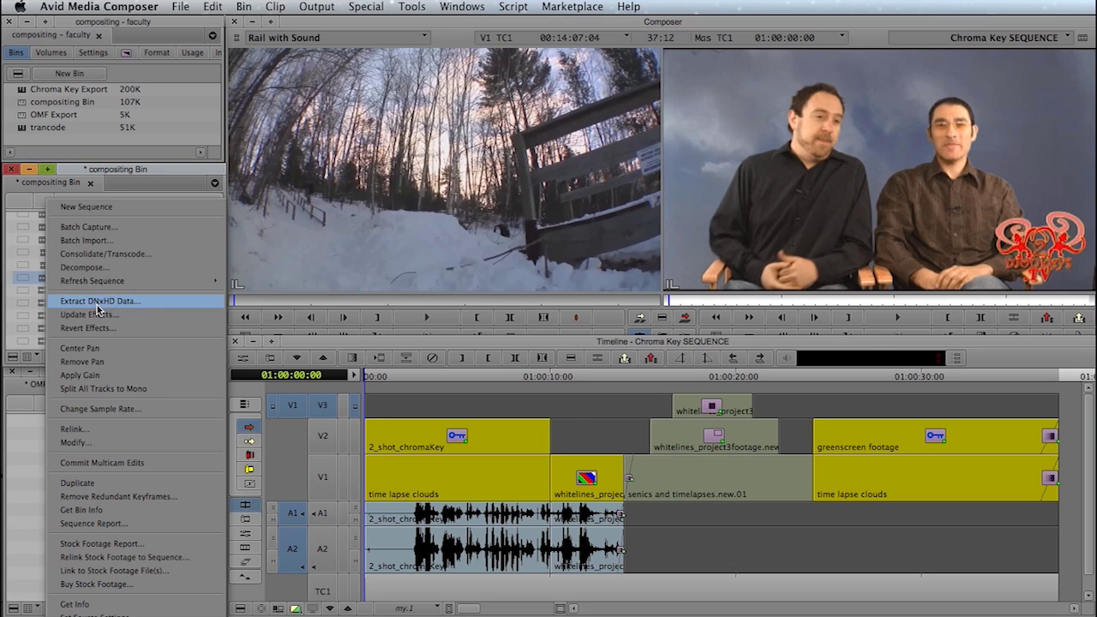
pyautogui.click(80, 481)
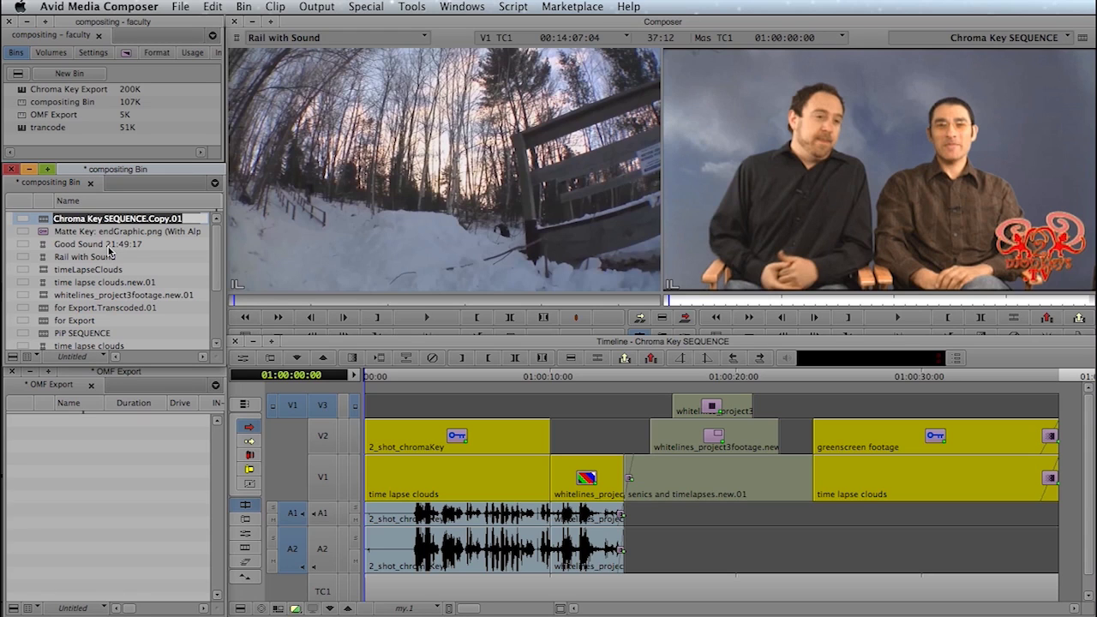
pyautogui.write('OMF')
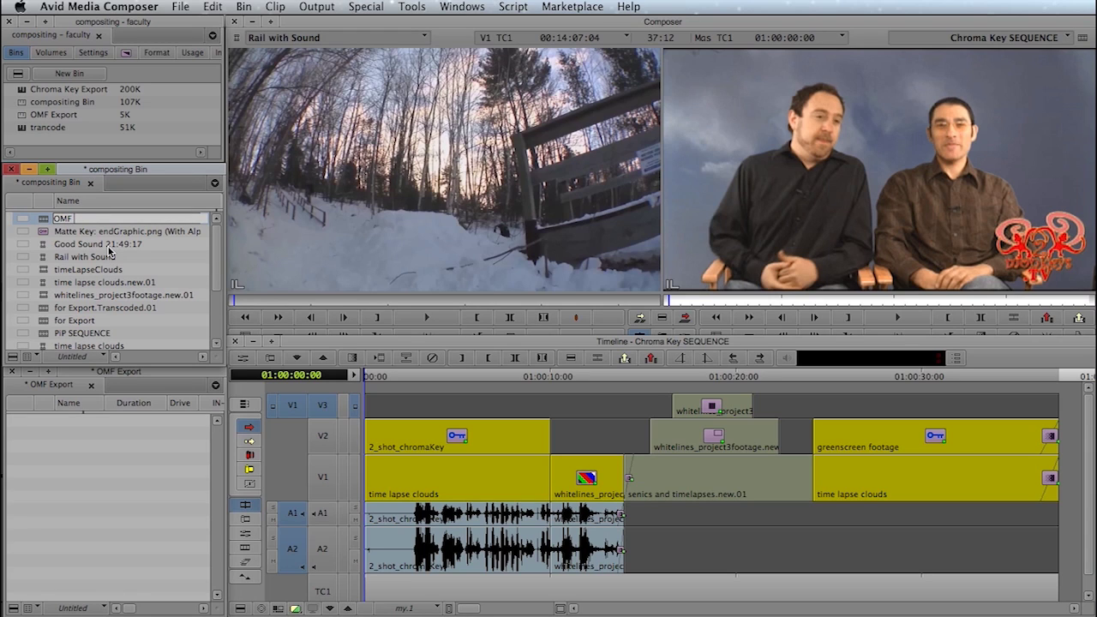
pyautogui.write(' Export SEQUENCE')
pyautogui.press('Tab')
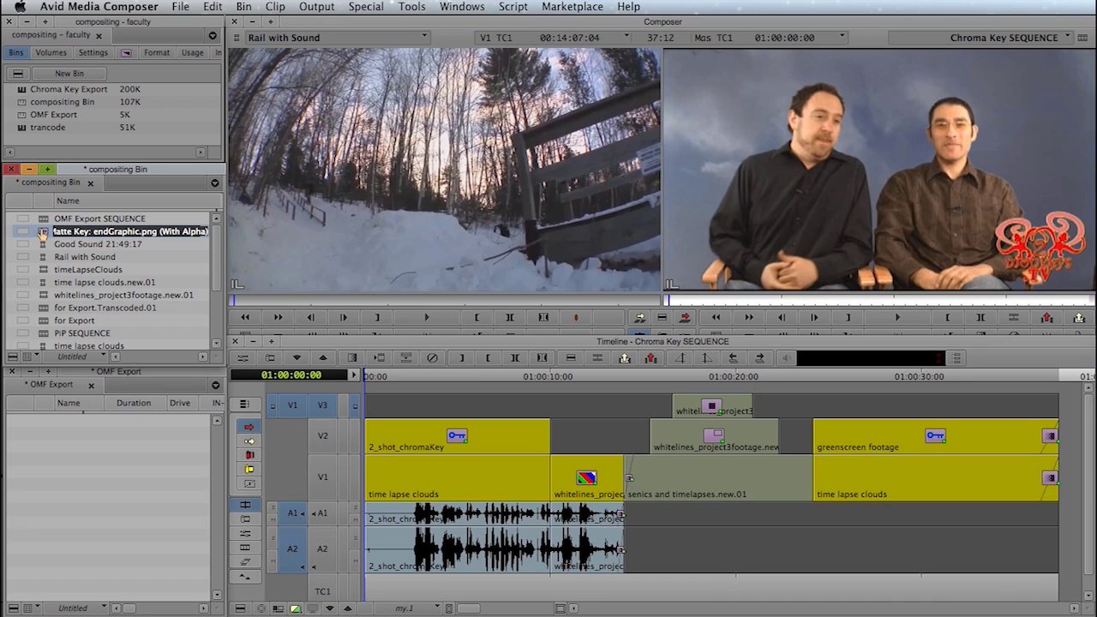
pyautogui.moveTo(43, 225); pyautogui.dragTo(58, 577)
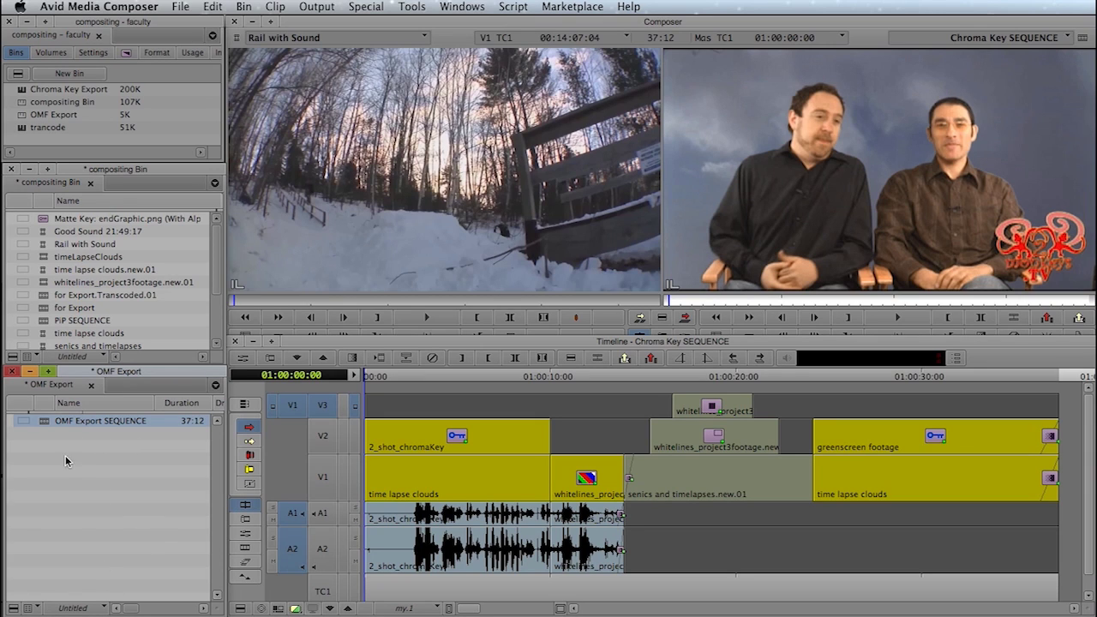
# Transcode OMF Export SEQUENCE to the Steve1TB drive, converting audio to a 48 kHz sample rate and 16 Bit depth
pyautogui.rightClick(48, 424)
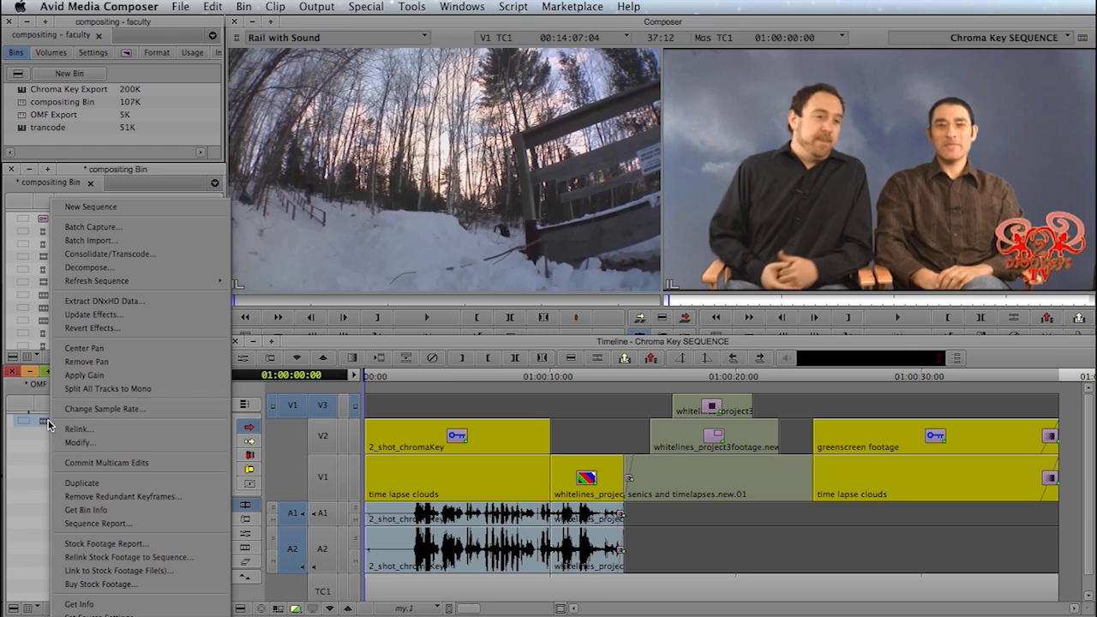
pyautogui.click(156, 257)
pyautogui.moveTo(625, 227); pyautogui.dragTo(480, 75)
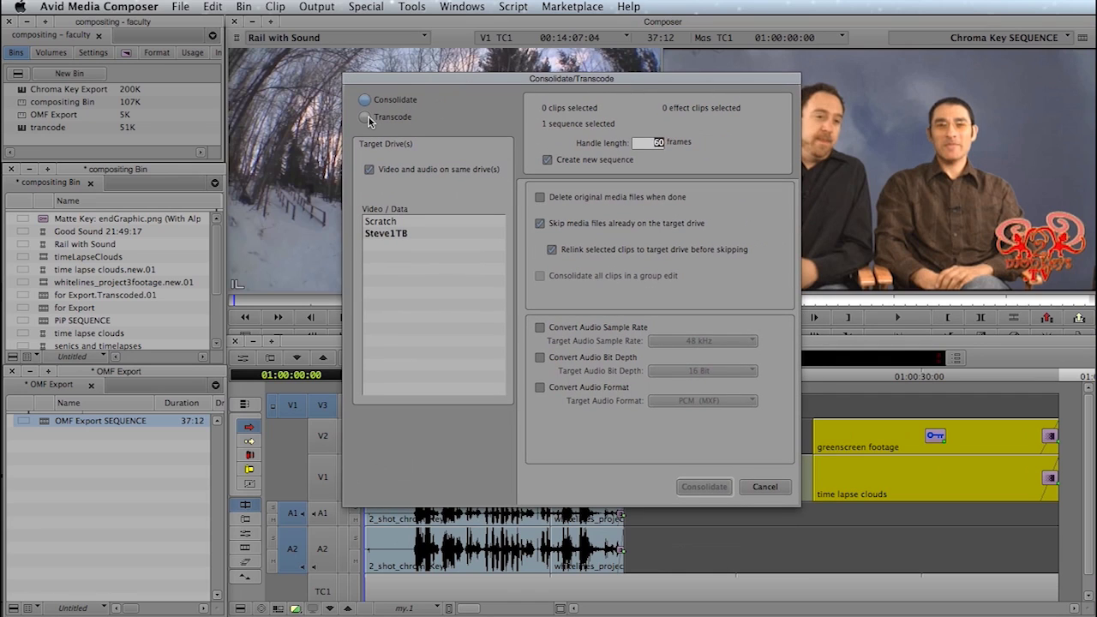
pyautogui.click(366, 117)
pyautogui.click(383, 238)
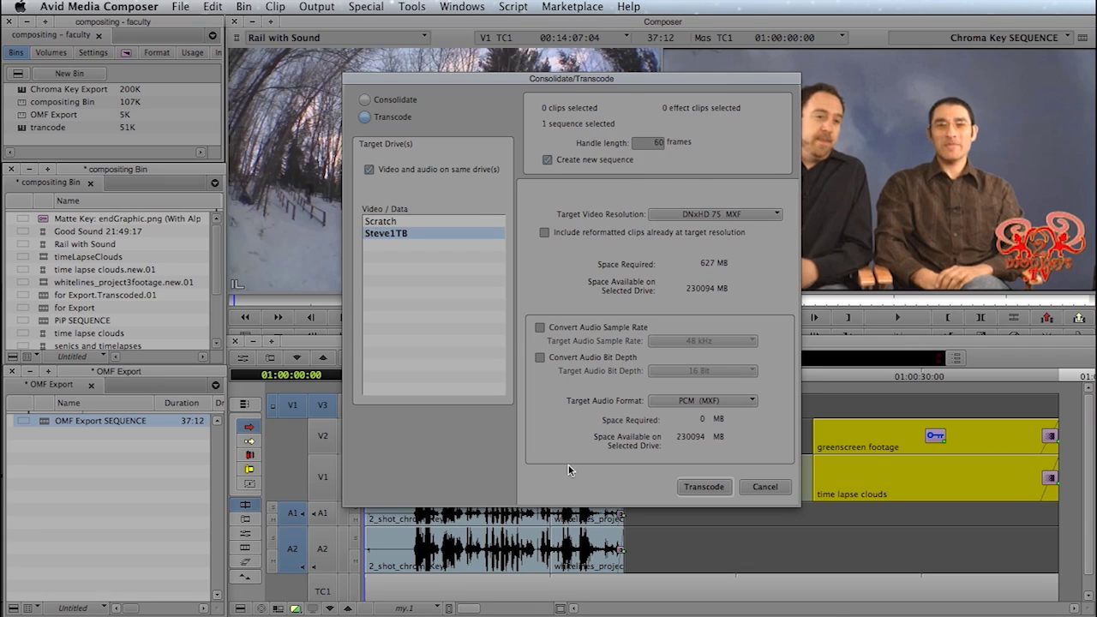
pyautogui.click(539, 329)
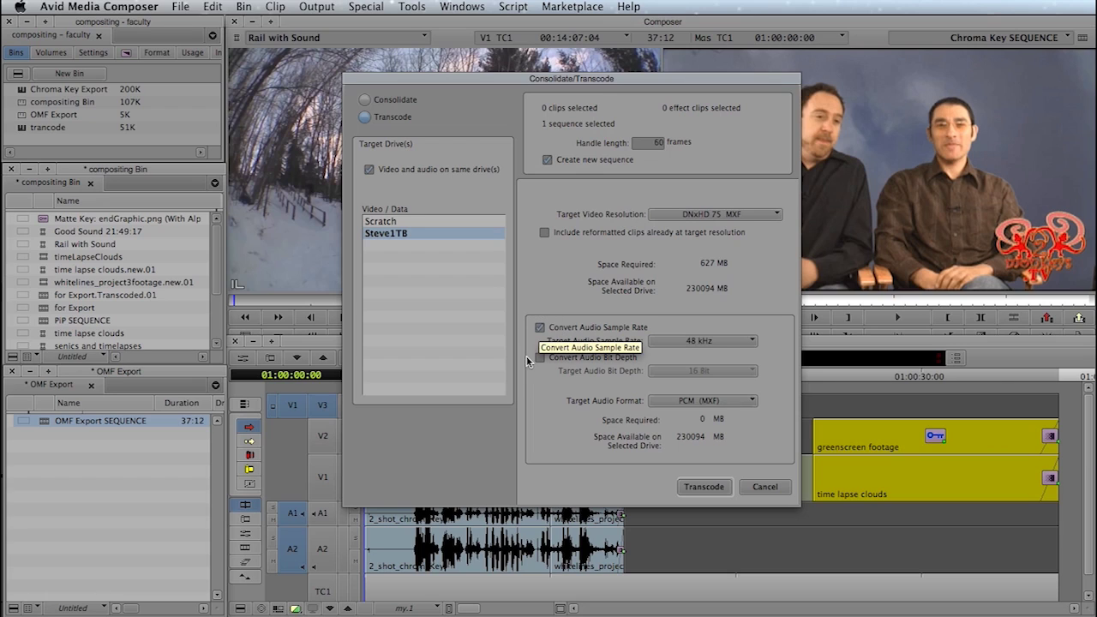
pyautogui.click(539, 359)
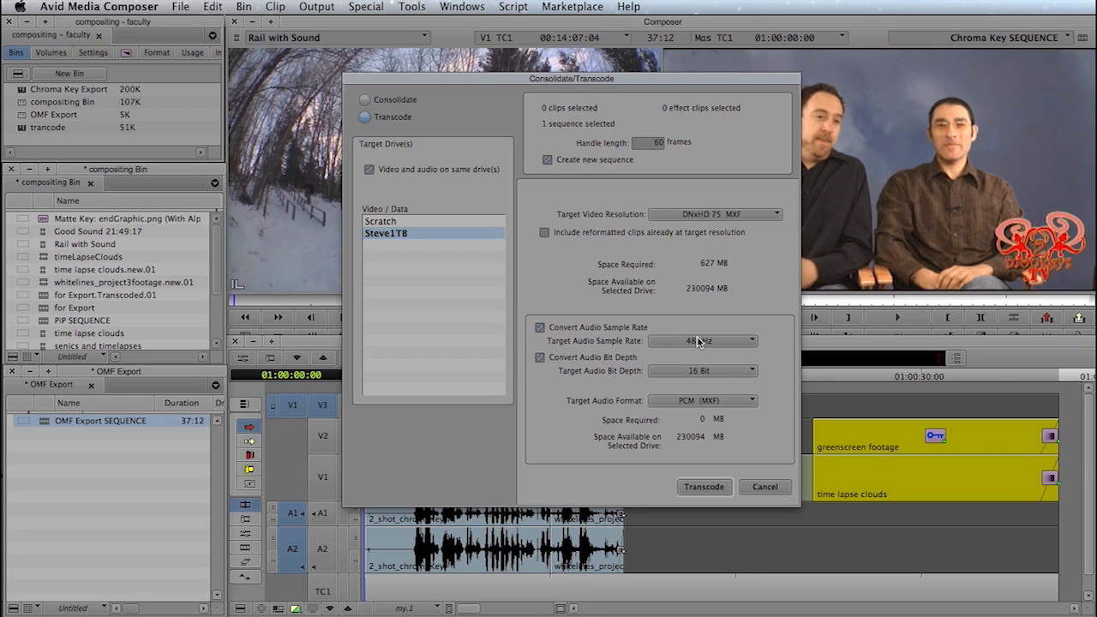
pyautogui.click(705, 487)
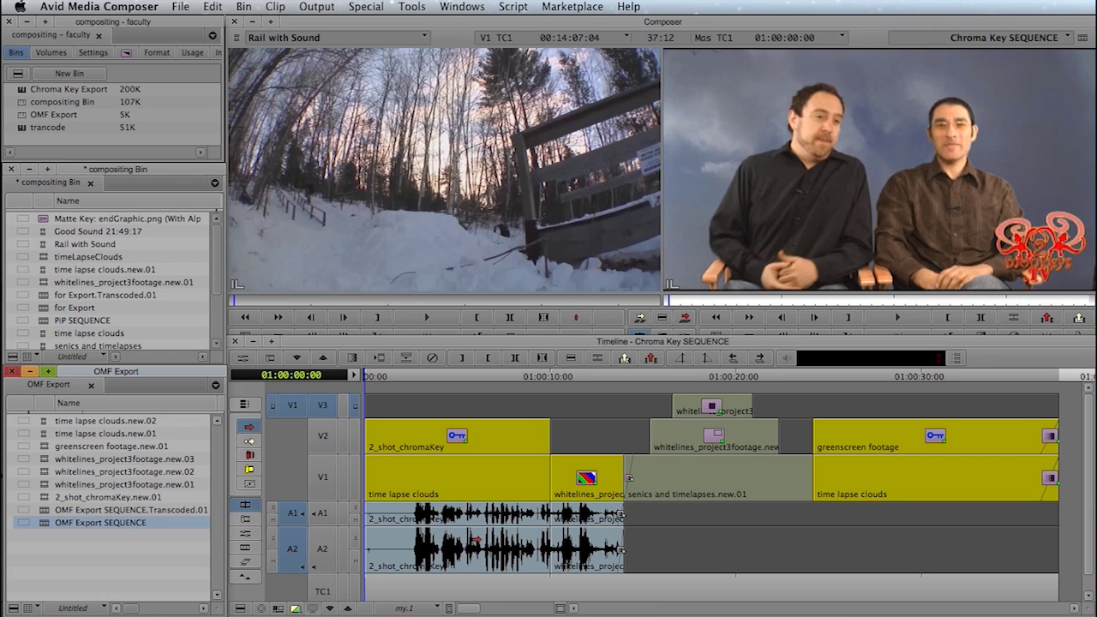
# Examine the file types offered in the export settings for OMF Export SEQUENCE.Transcoded.01, and leave without exporting
pyautogui.click(80, 509)
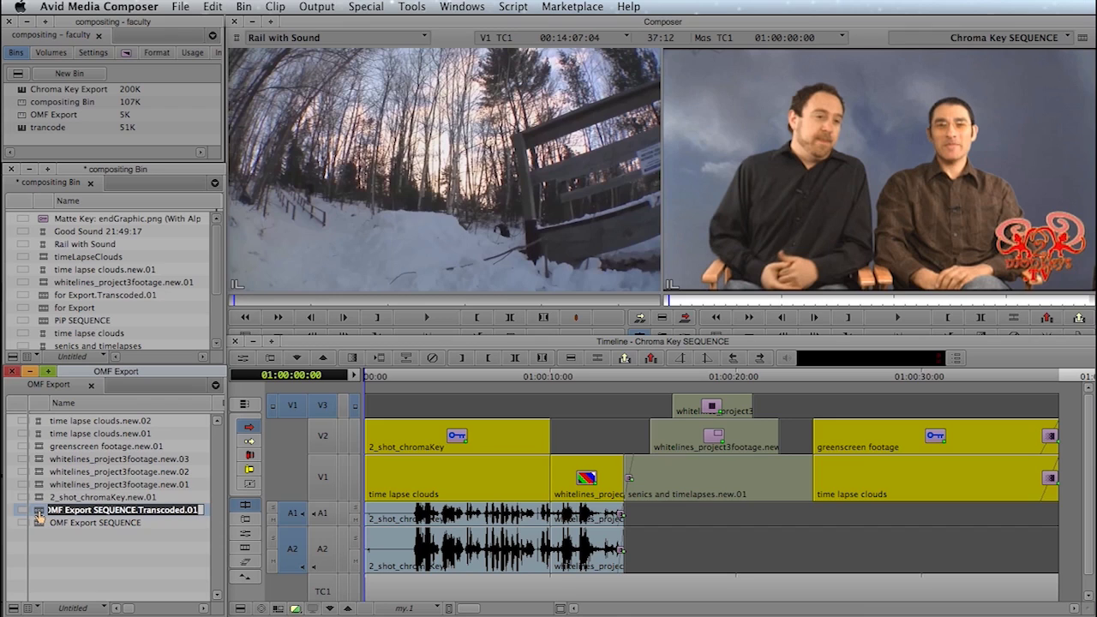
pyautogui.rightClick(38, 512)
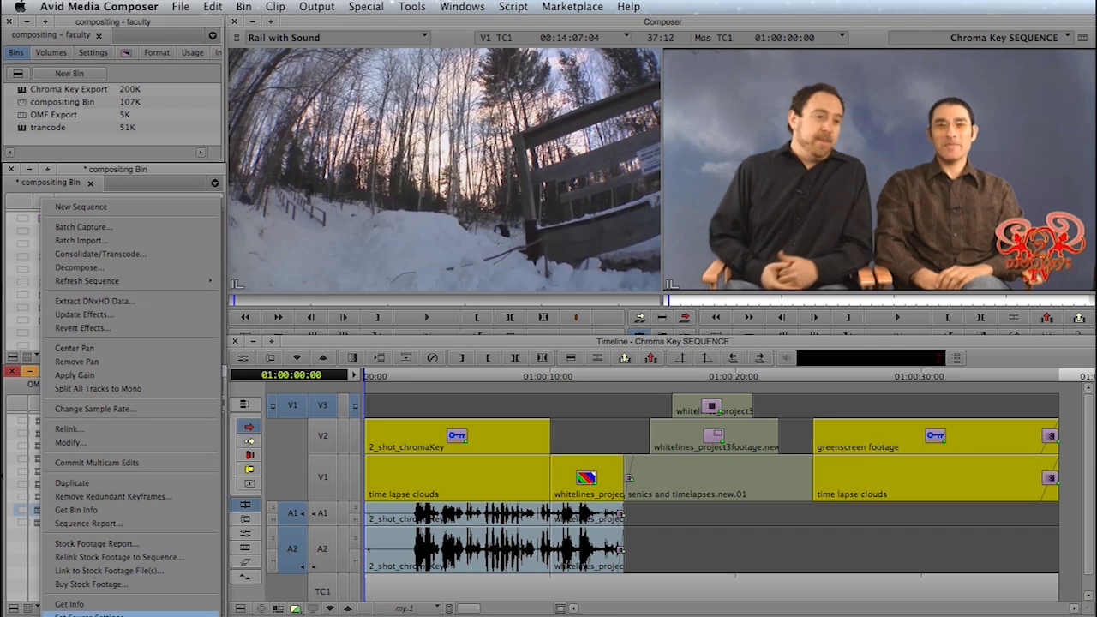
pyautogui.press('Escape')
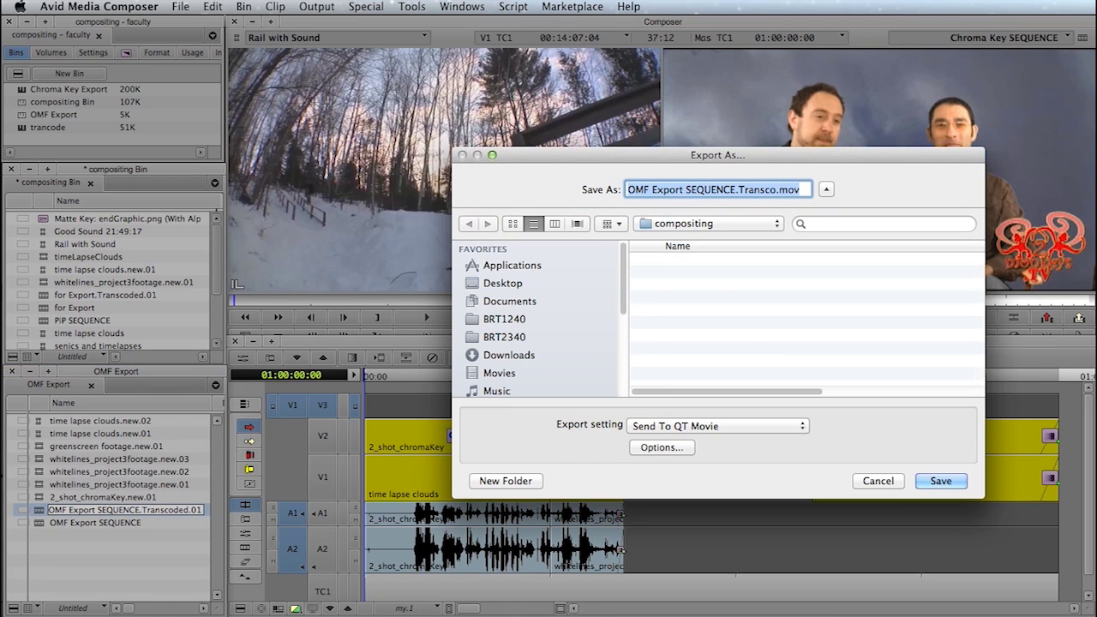
pyautogui.moveTo(902, 158); pyautogui.dragTo(792, 66)
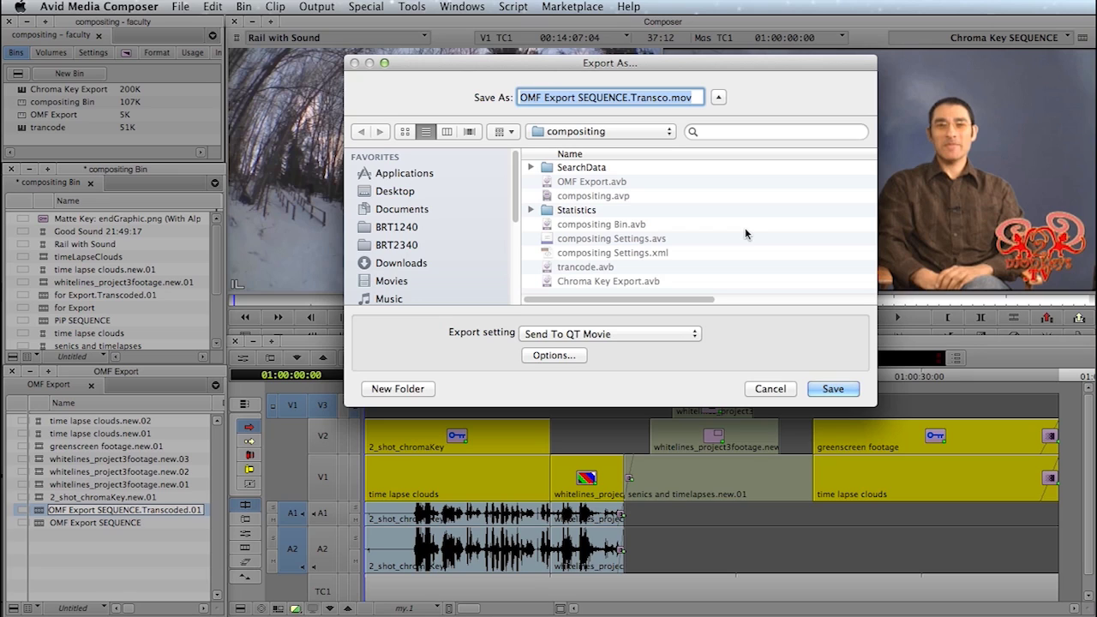
pyautogui.click(554, 355)
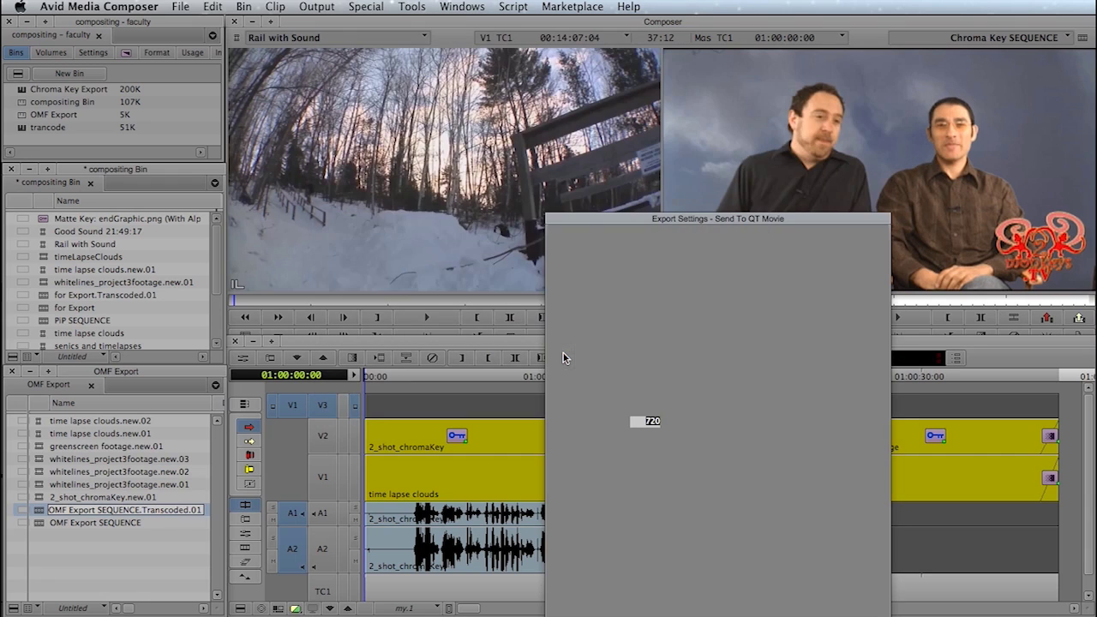
pyautogui.moveTo(717, 218); pyautogui.dragTo(661, 99)
pyautogui.click(668, 121)
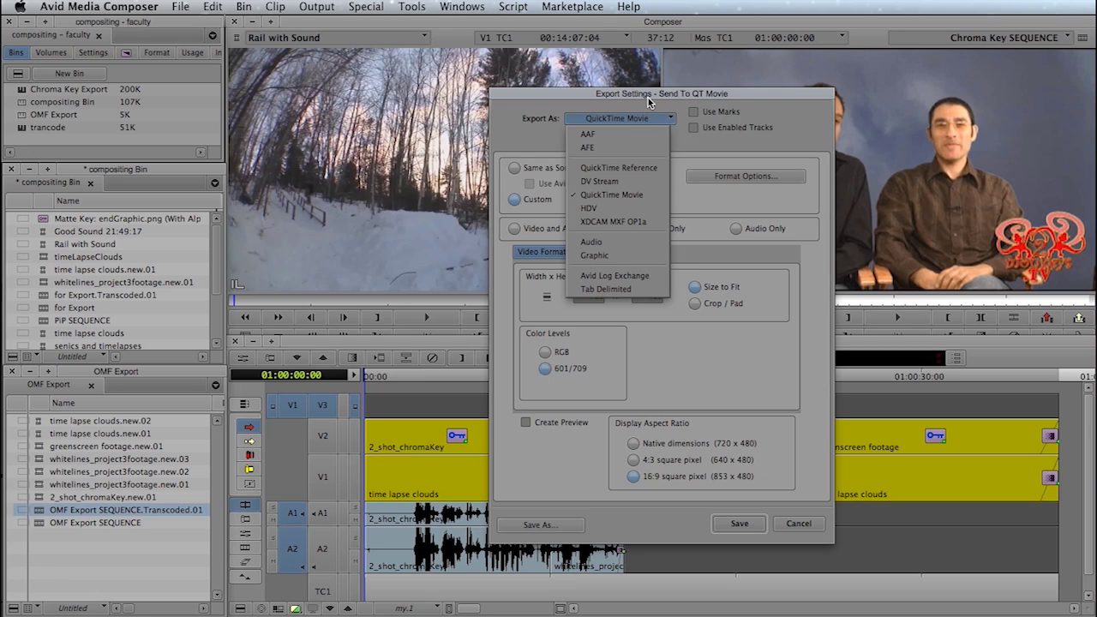
pyautogui.click(796, 523)
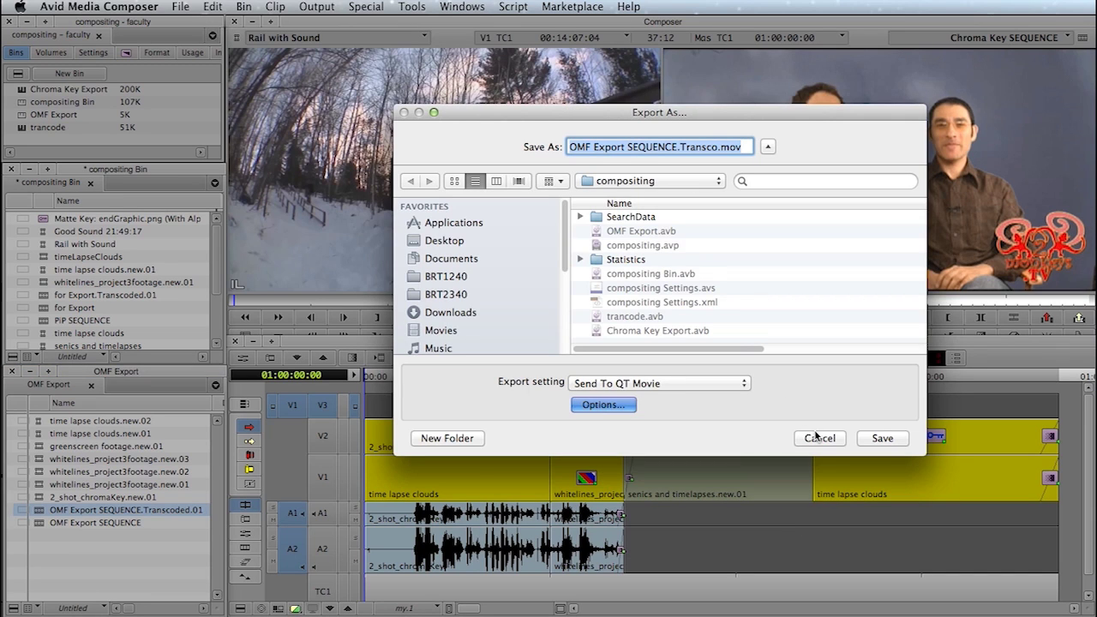
pyautogui.click(819, 439)
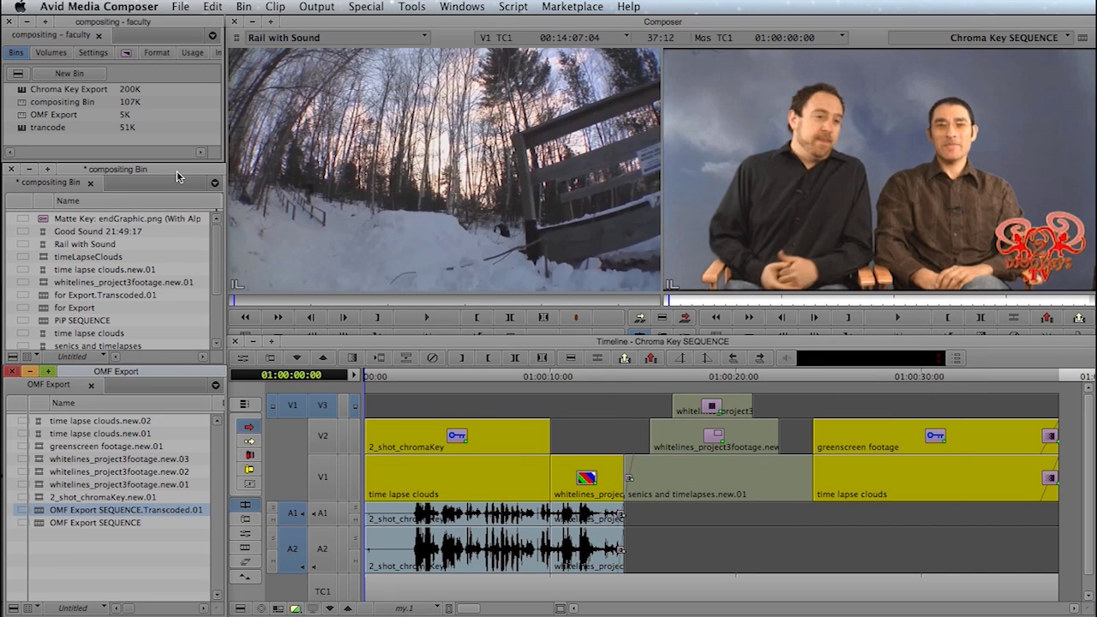
# Change the project type to 30i NTSC in the project's format settings
pyautogui.click(157, 53)
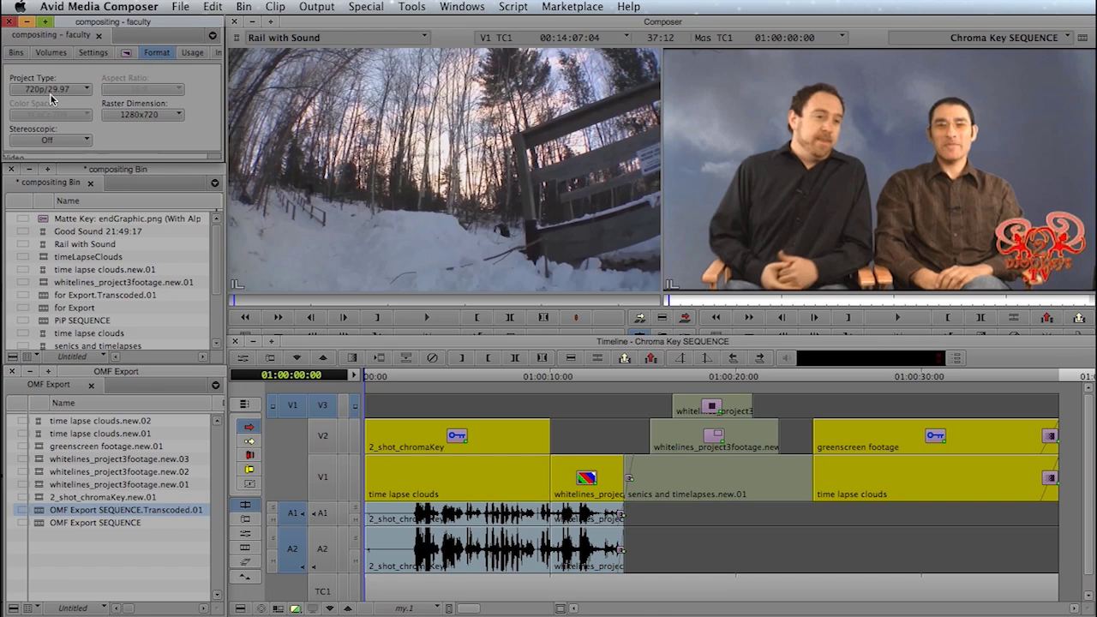
pyautogui.click(86, 91)
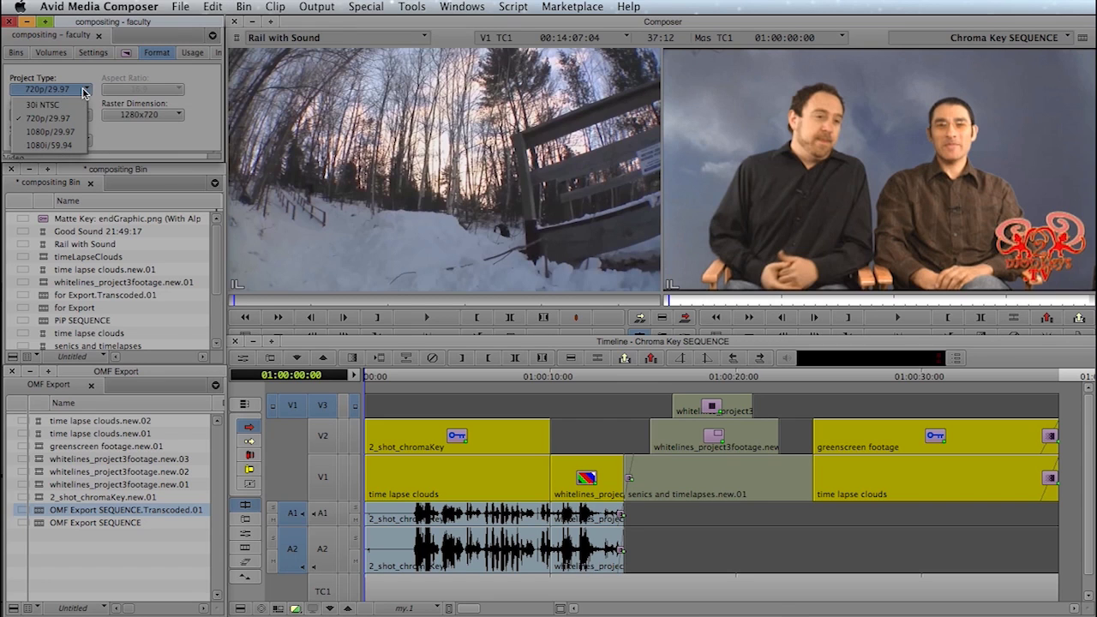
pyautogui.click(64, 109)
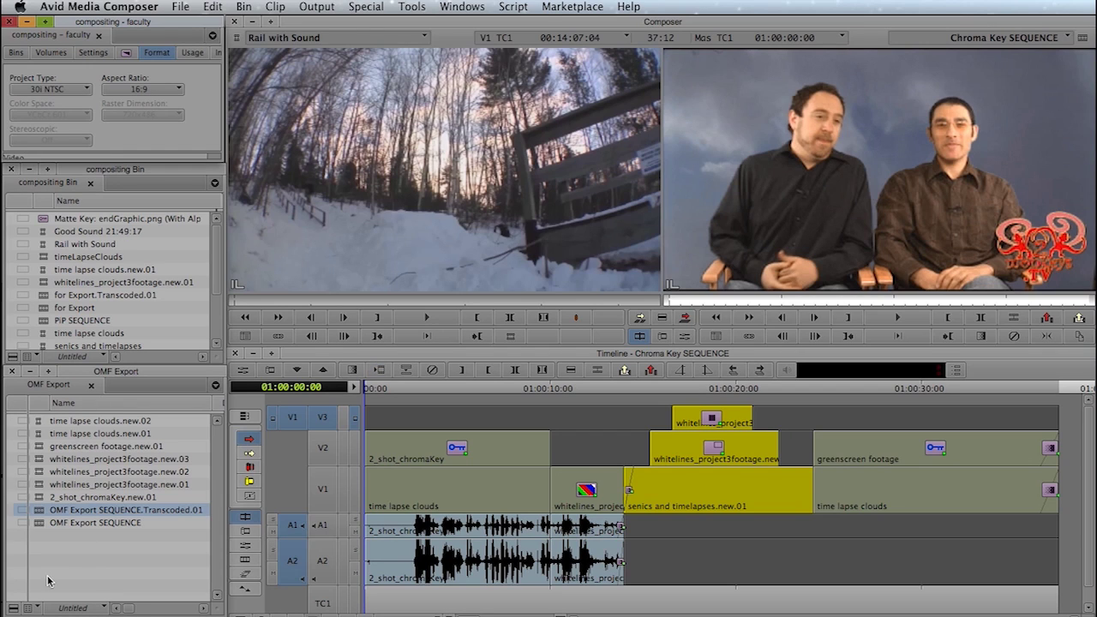
# Start exporting OMF Export SEQUENCE.Transcoded.01 and choose the Compositing 101 folder as the save location
pyautogui.rightClick(37, 513)
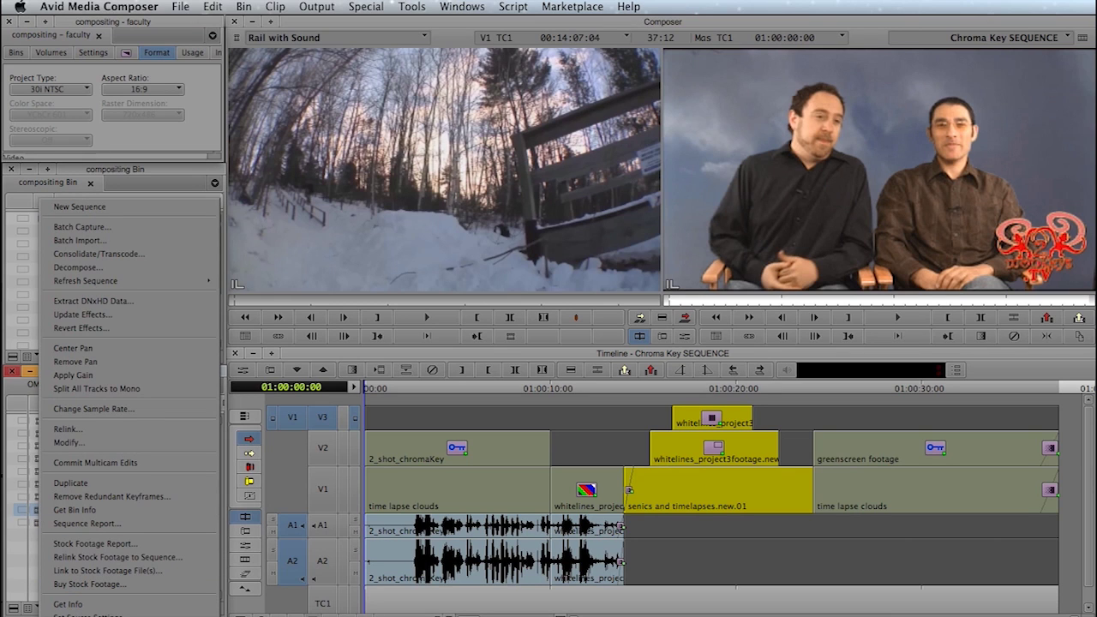
pyautogui.click(69, 616)
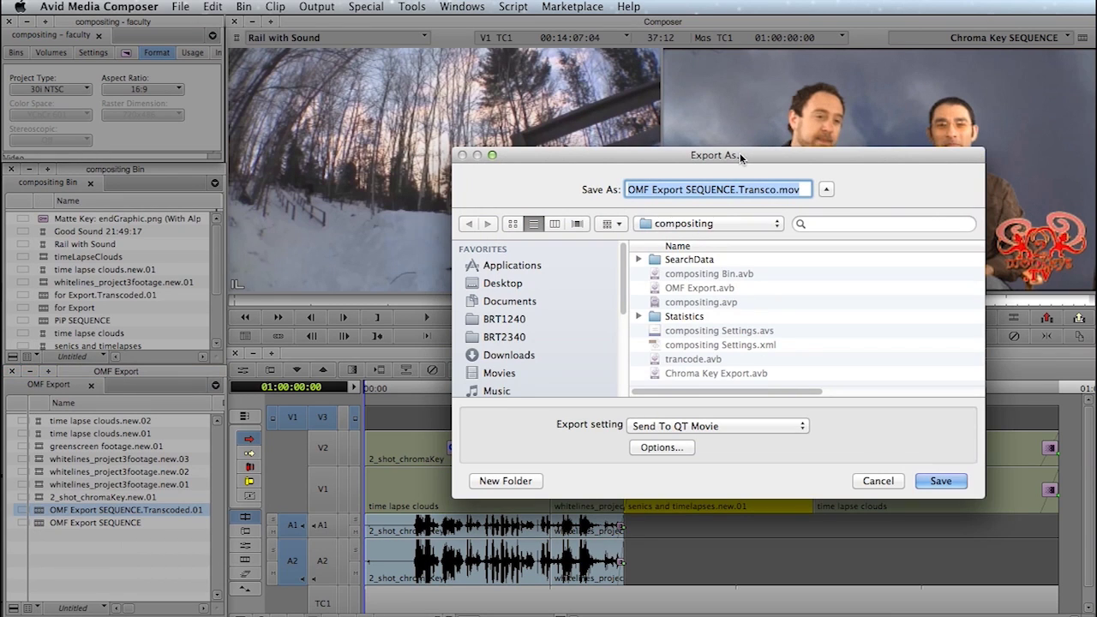
pyautogui.moveTo(740, 153); pyautogui.dragTo(672, 57)
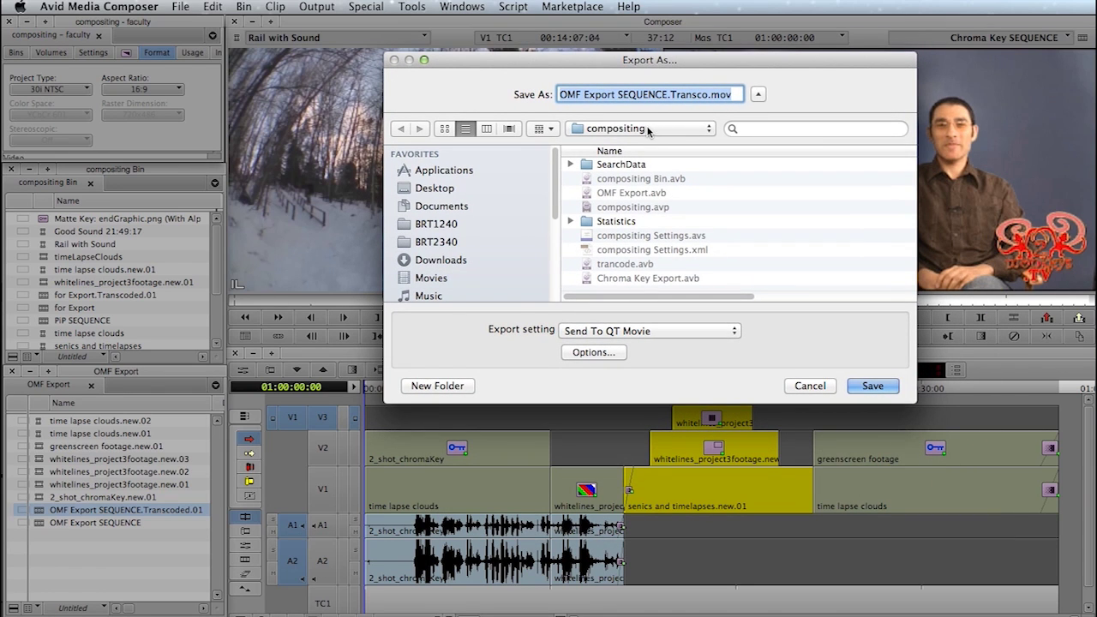
pyautogui.click(650, 129)
pyautogui.click(643, 146)
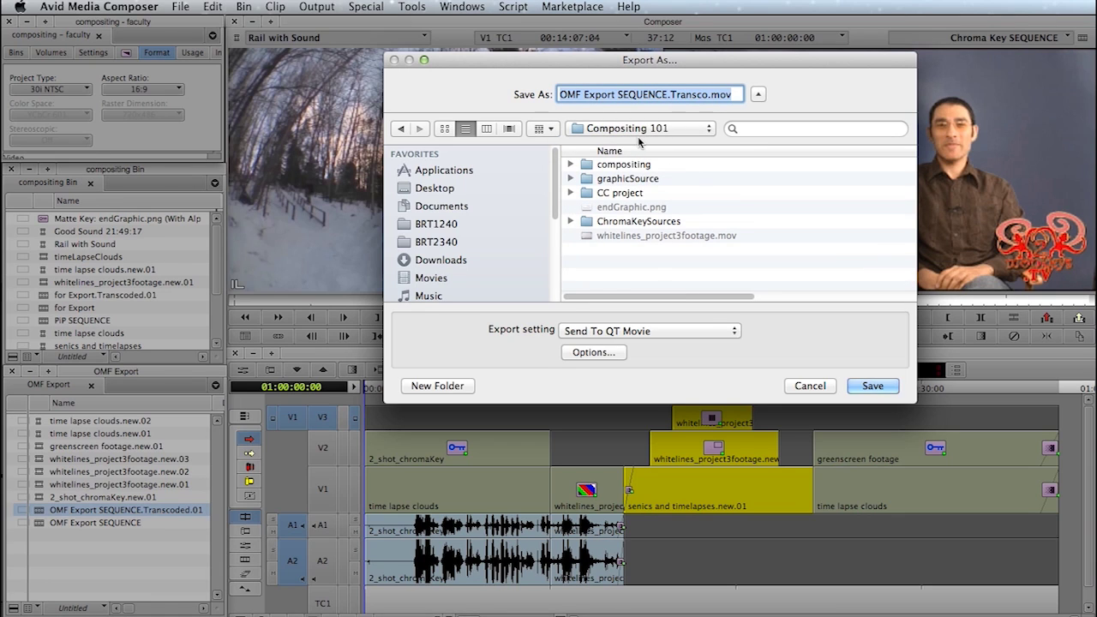
pyautogui.click(571, 165)
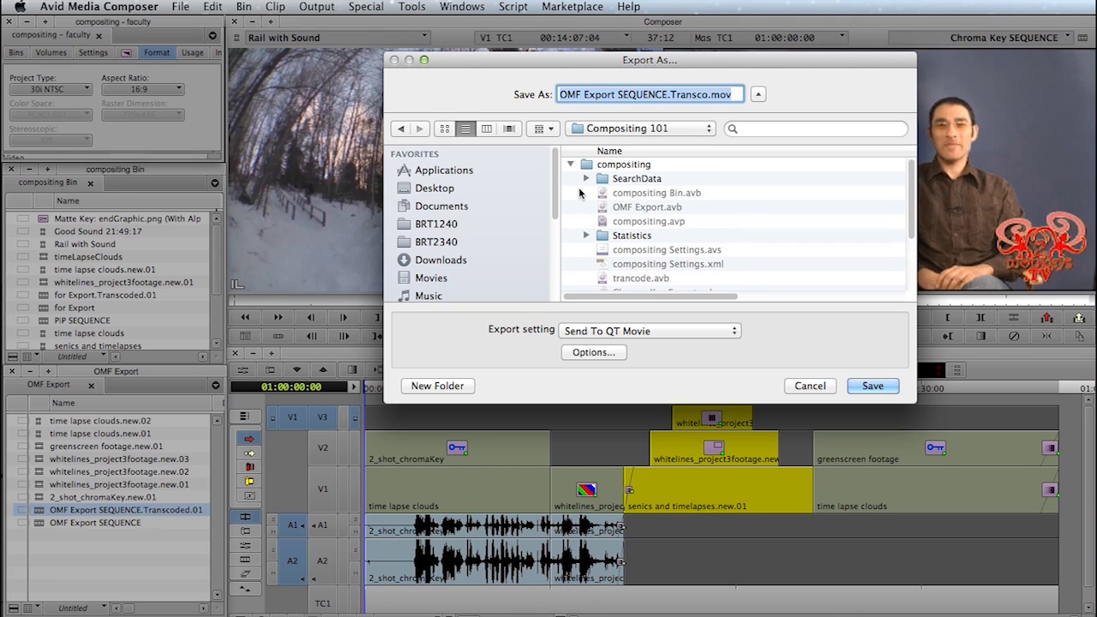
pyautogui.click(571, 165)
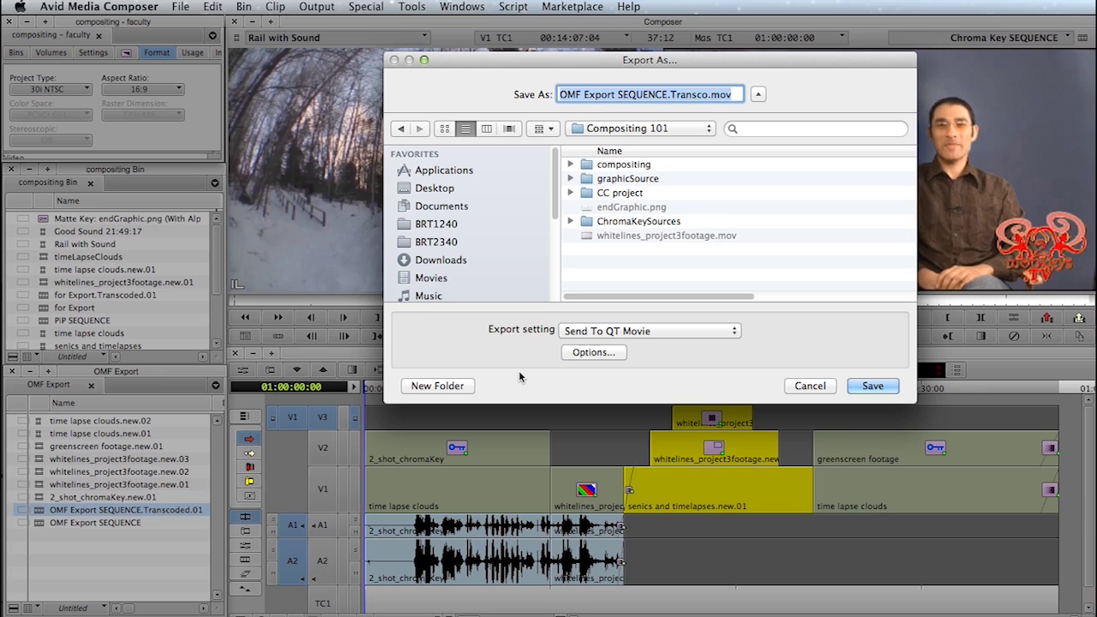
# Create a folder named "OMF Audio for post" inside Compositing 101 as the export destination
pyautogui.click(451, 386)
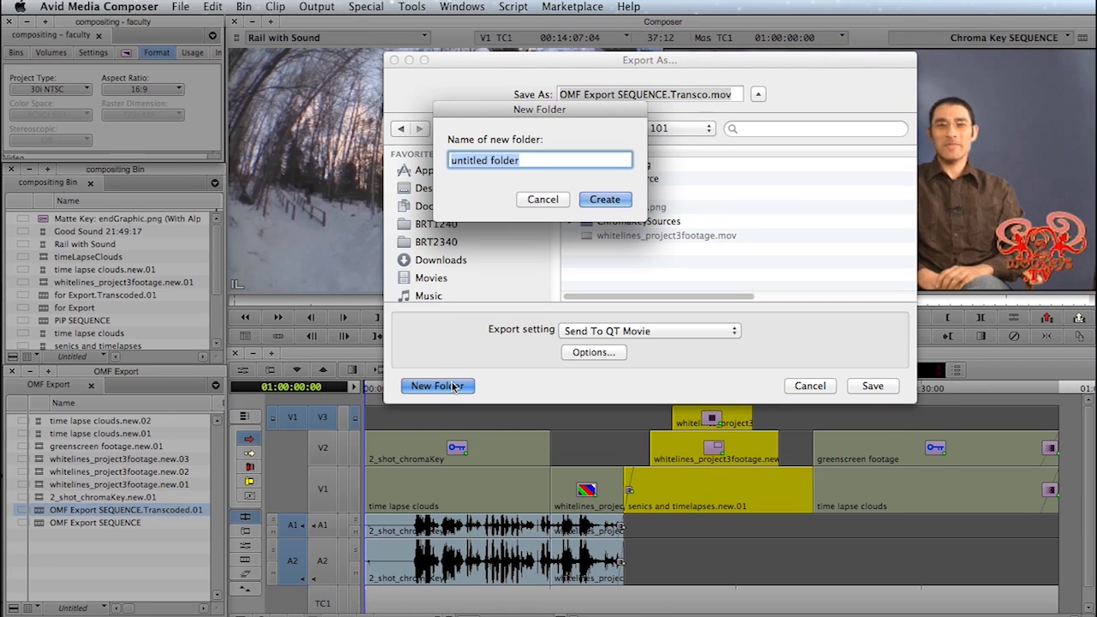
pyautogui.press('BackSpace')
pyautogui.write('OMF Audio for ')
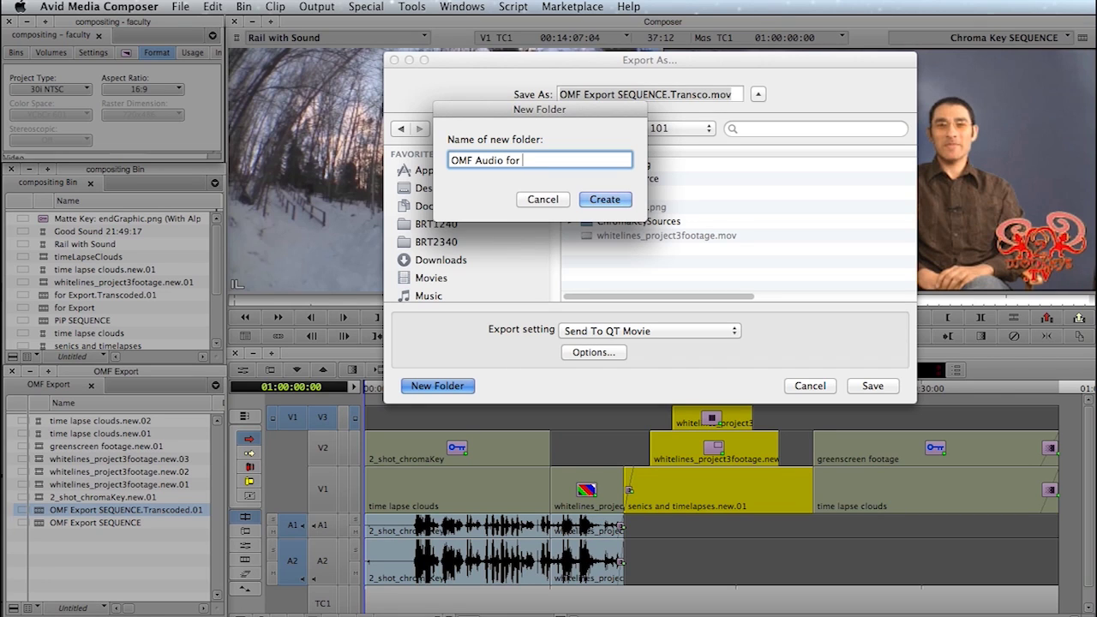
pyautogui.write('post')
pyautogui.press('Return')
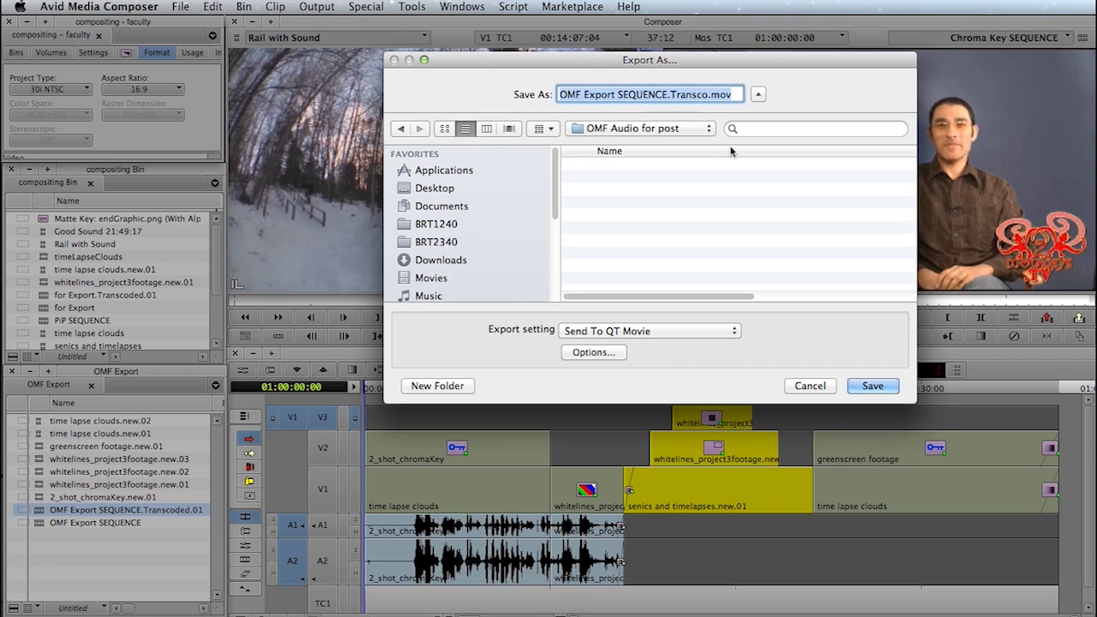
# Set the export type to OMF 2.0 and include all audio tracks in the sequence
pyautogui.click(595, 352)
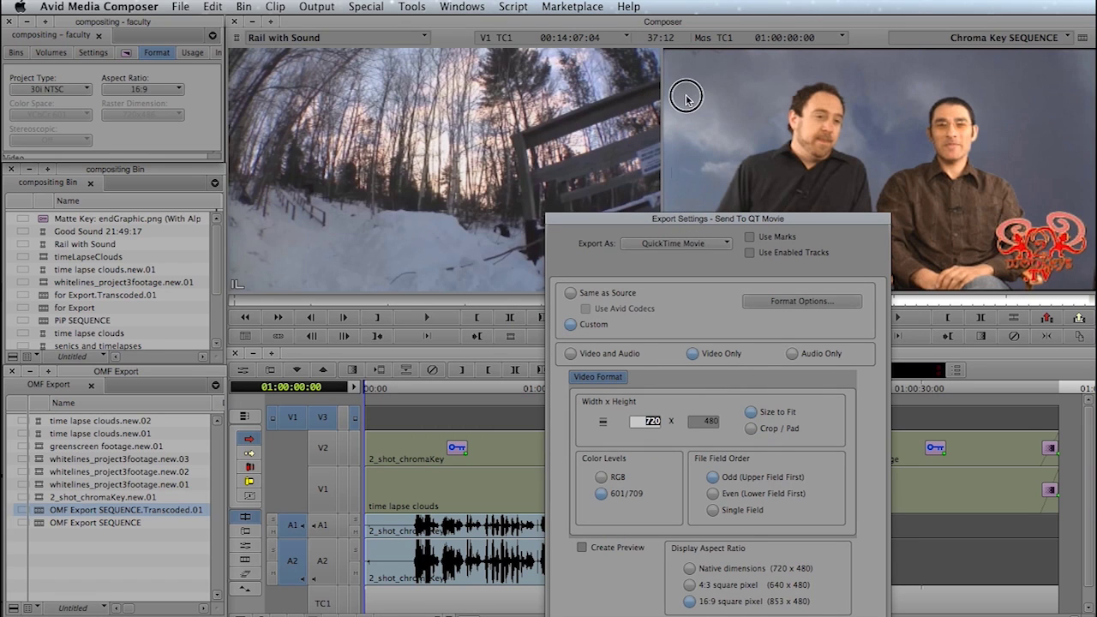
pyautogui.moveTo(661, 216); pyautogui.dragTo(580, 94)
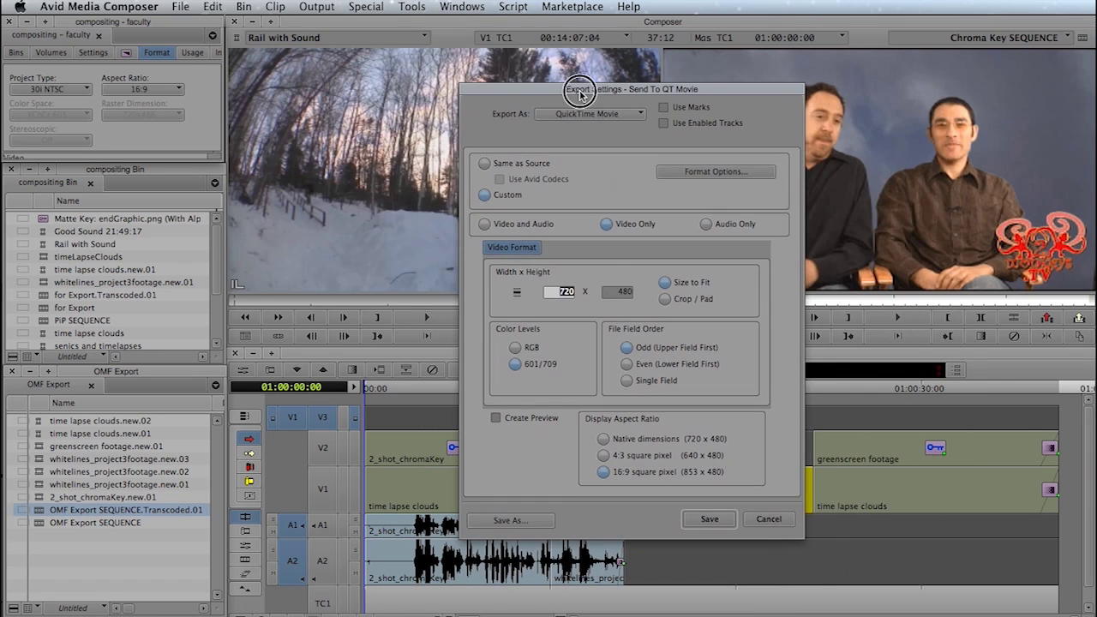
pyautogui.click(635, 120)
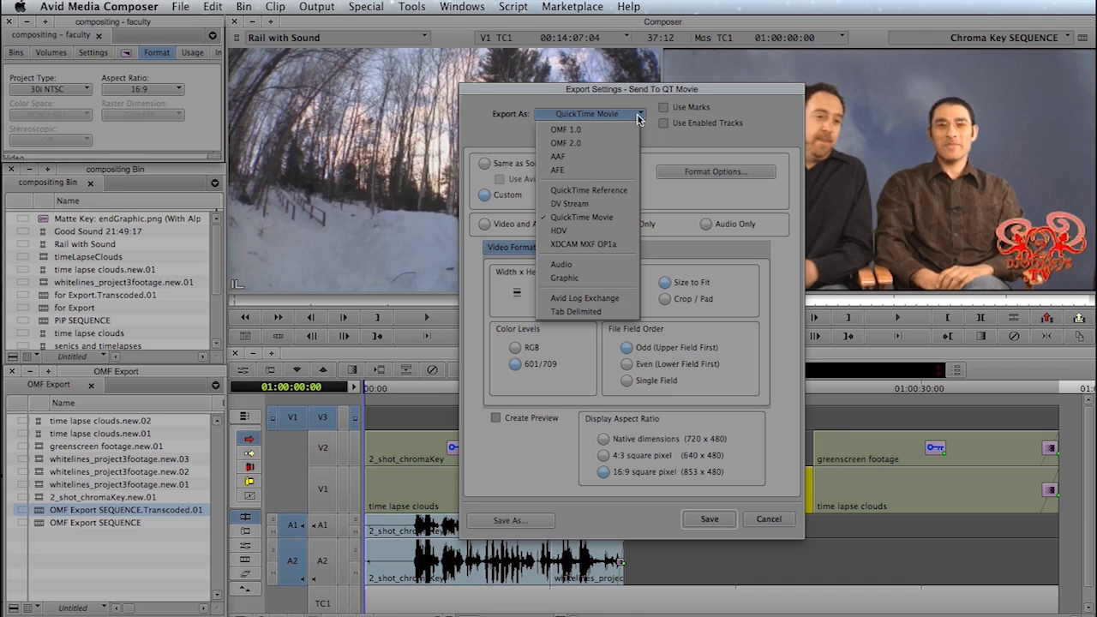
pyautogui.click(562, 144)
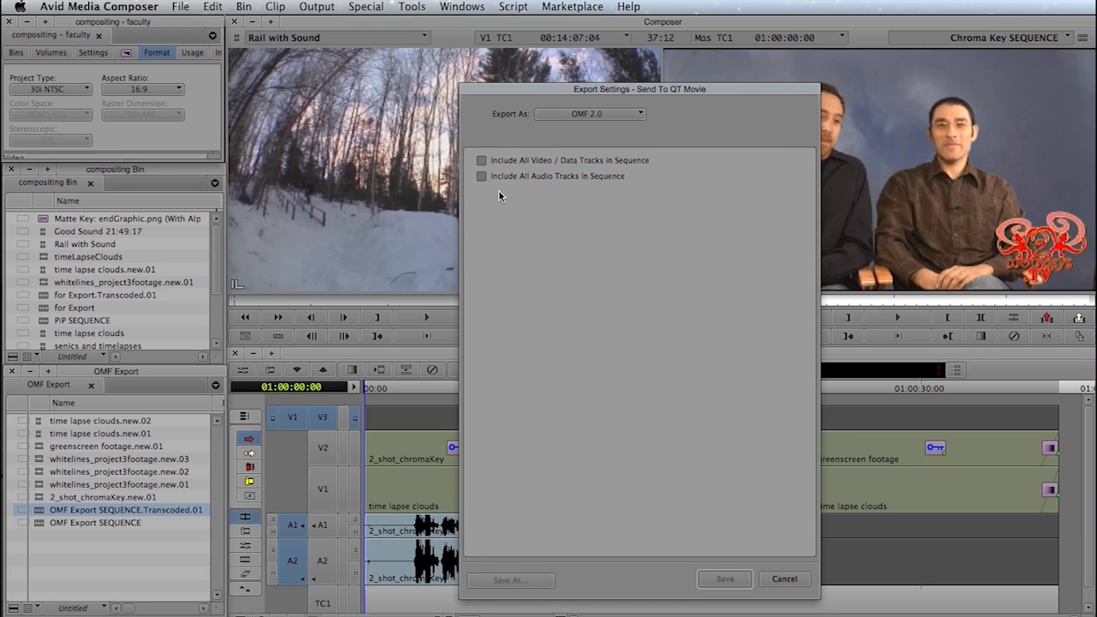
pyautogui.click(481, 176)
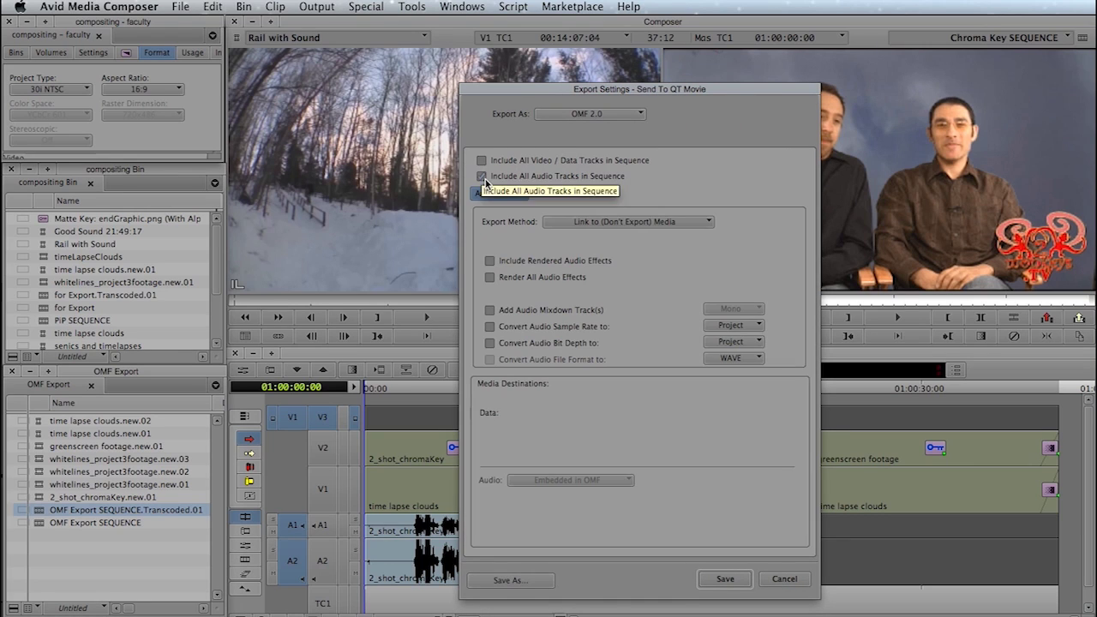
# Set the audio export method to Consolidate Media with a handle length of 60 frames
pyautogui.click(694, 222)
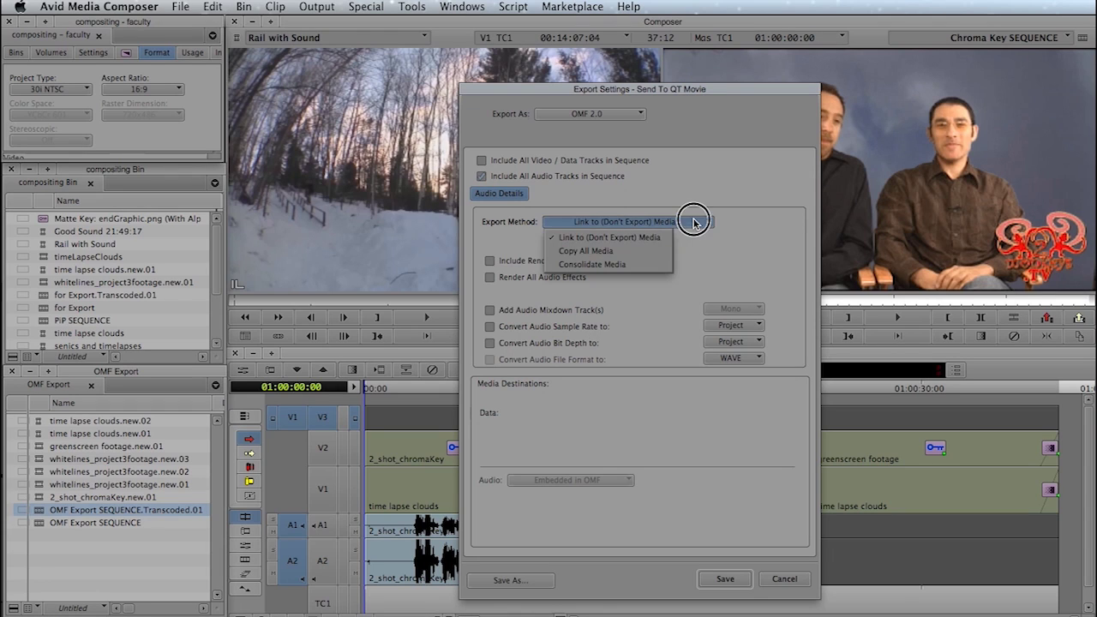
pyautogui.click(593, 265)
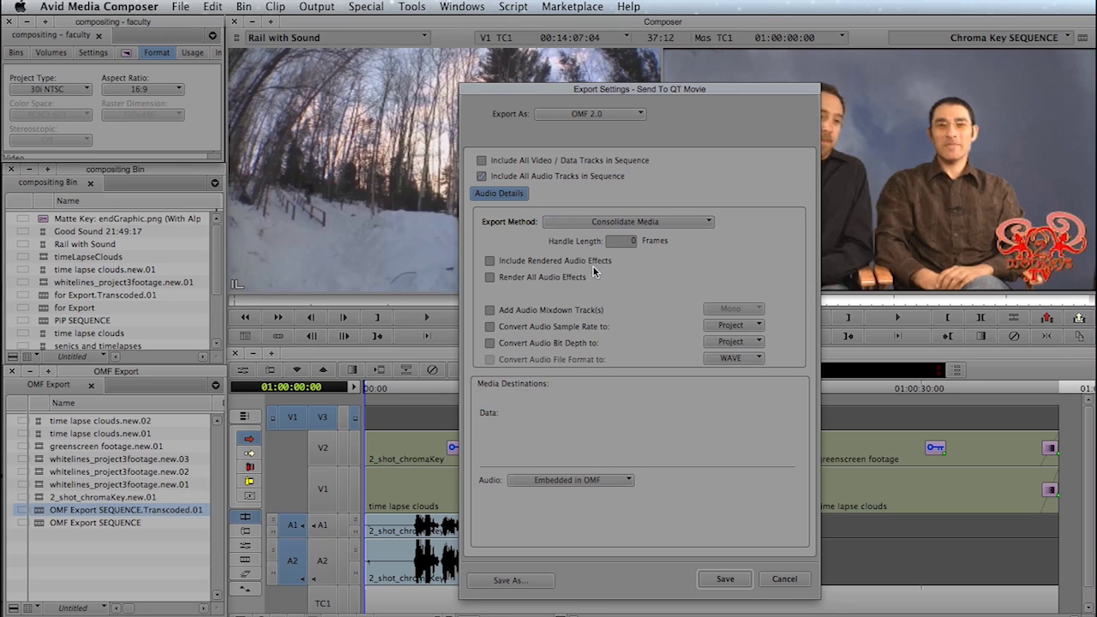
pyautogui.click(632, 241)
pyautogui.write('6')
# Try Media Drive as the audio media destination, and restore it to Embedded in OMF
pyautogui.click(628, 481)
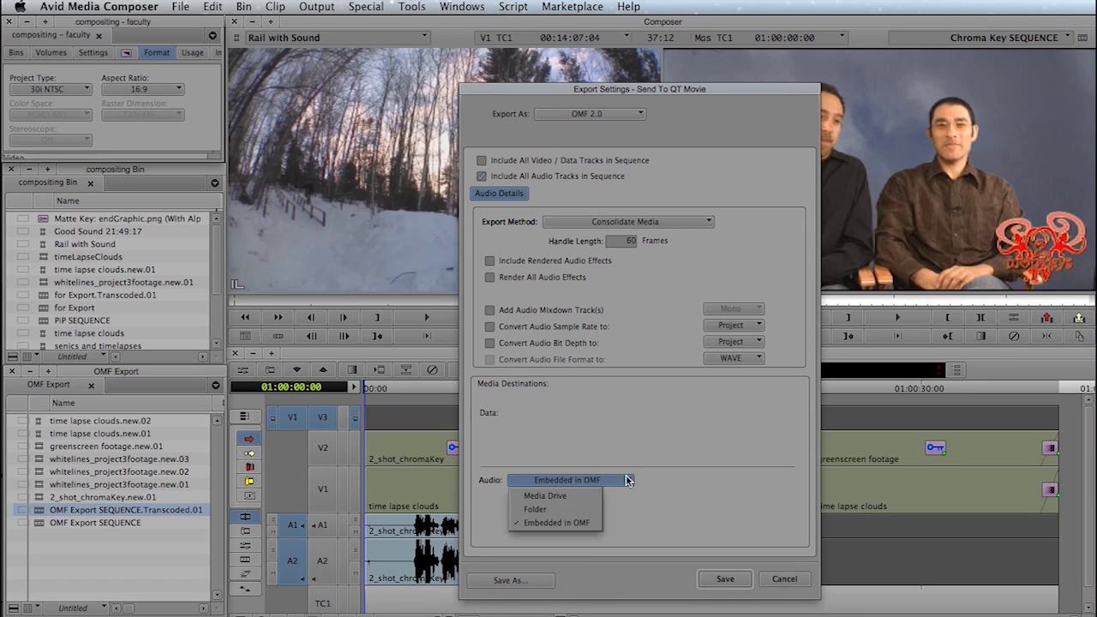
pyautogui.click(559, 496)
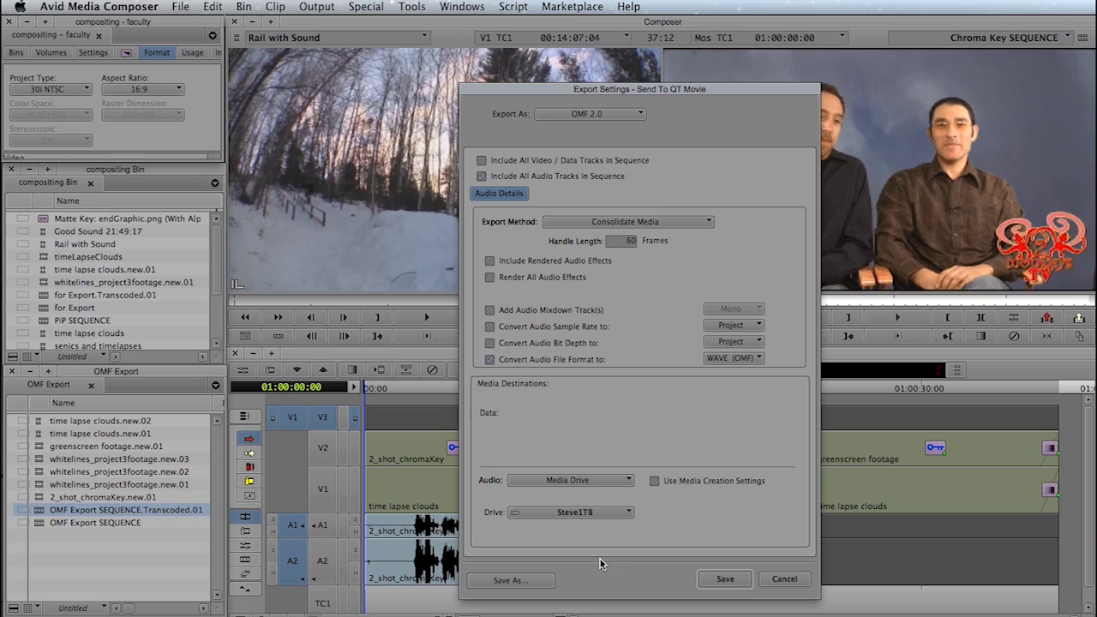
pyautogui.click(623, 481)
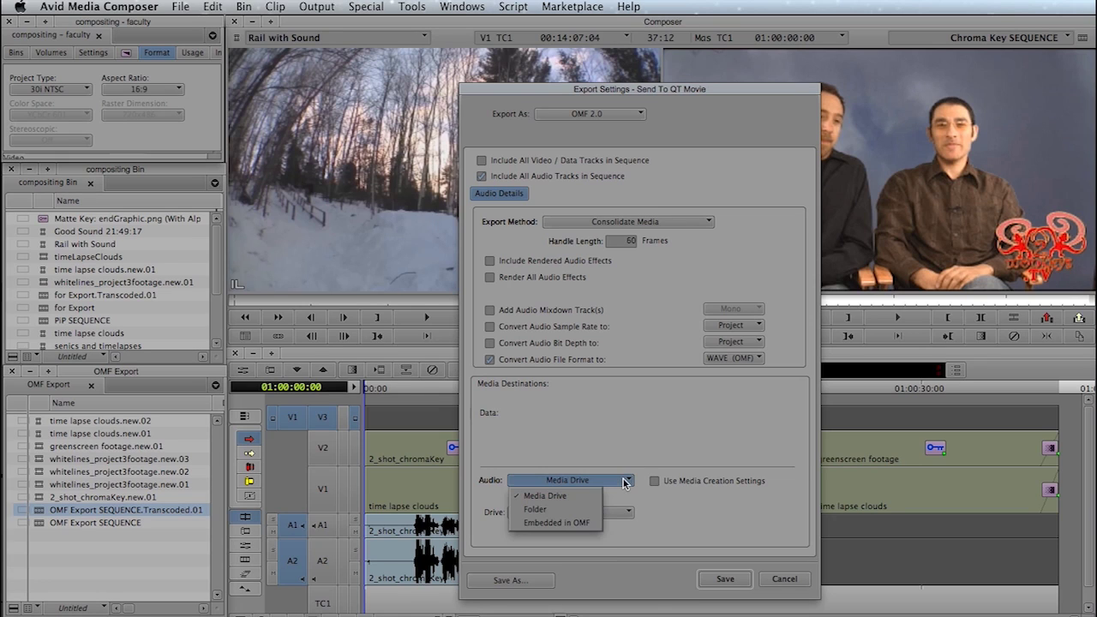
pyautogui.click(585, 522)
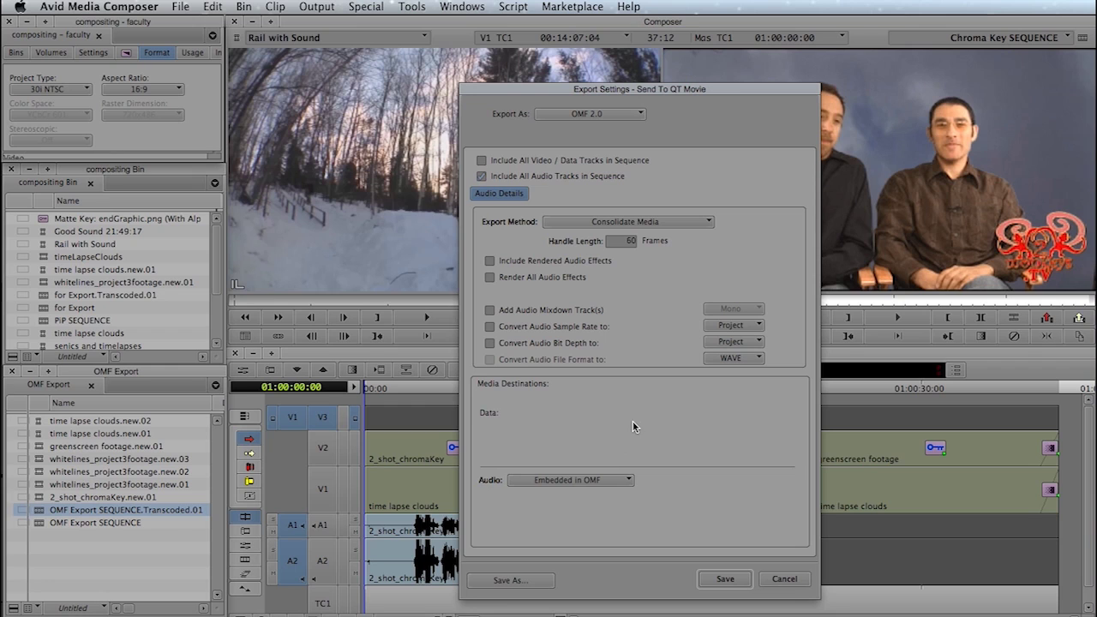
# Save the export settings and export the OMF file as "Audio for post" in the OMF Audio for post folder
pyautogui.click(725, 579)
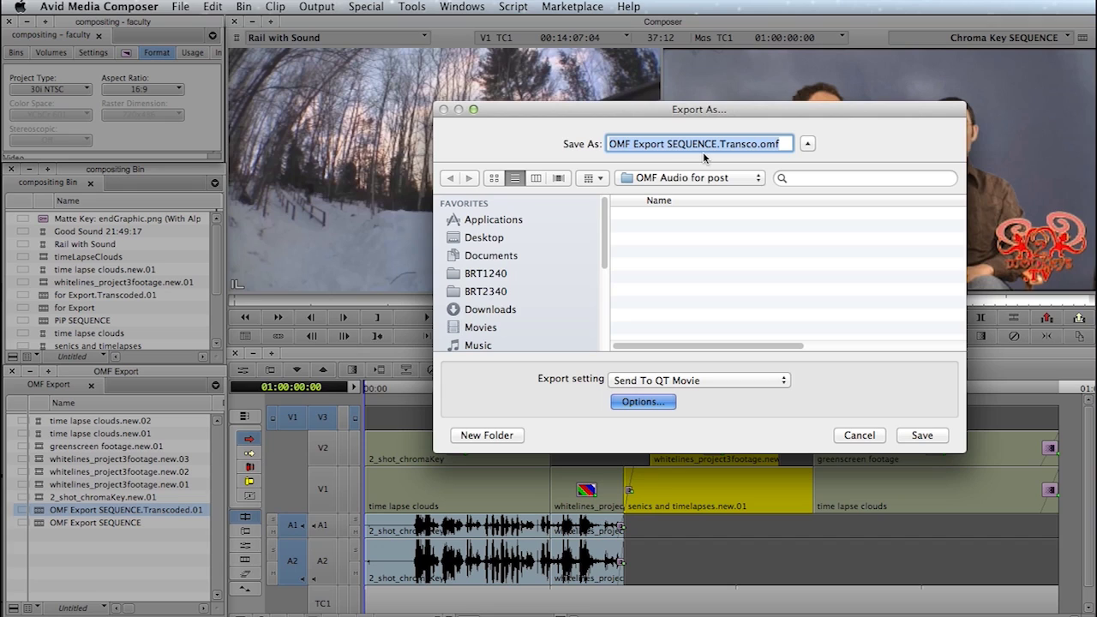
pyautogui.write('Audio for post')
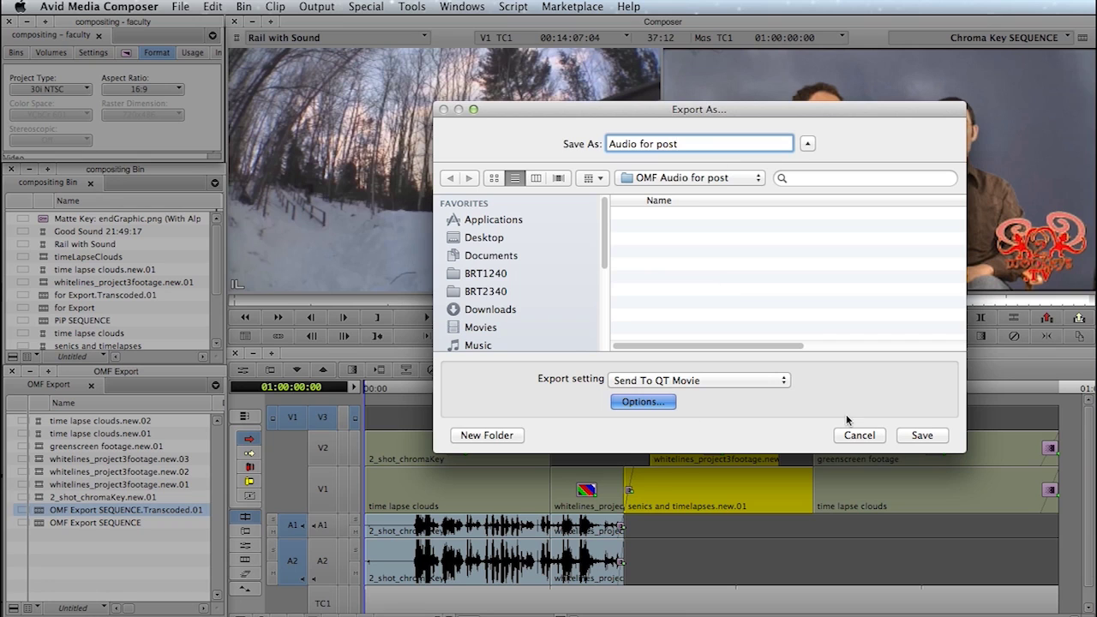
pyautogui.click(921, 435)
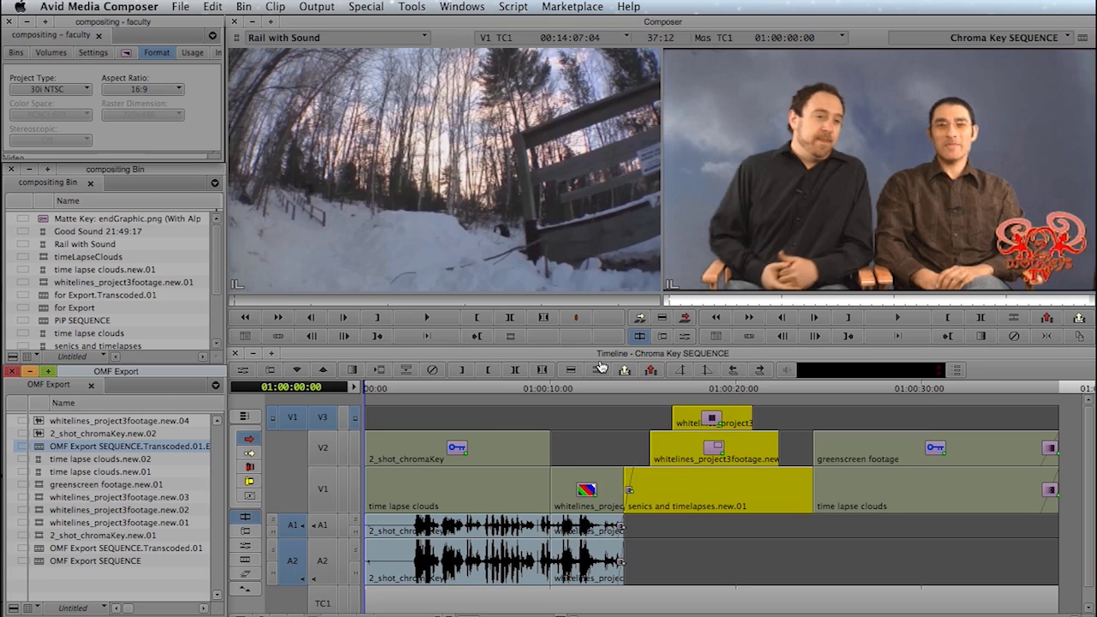
# Switch to Finder, check the OMF Audio for post folder on Steve1TB for the exported file, and close the window
pyautogui.press('super+Tab')
pyautogui.press('super+Tab')
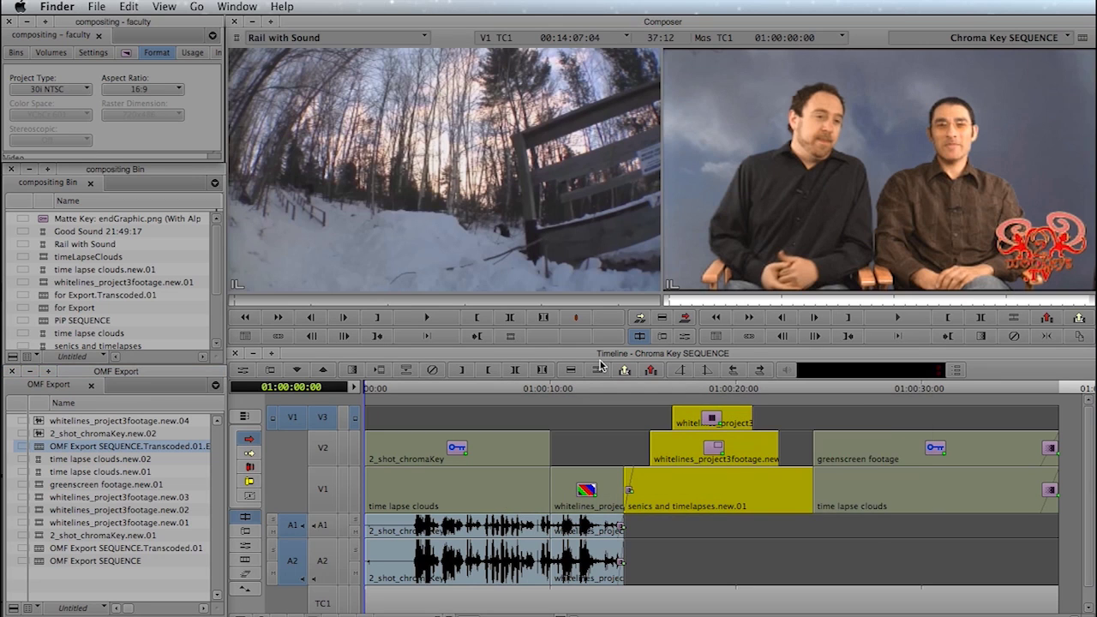
pyautogui.press('super+n')
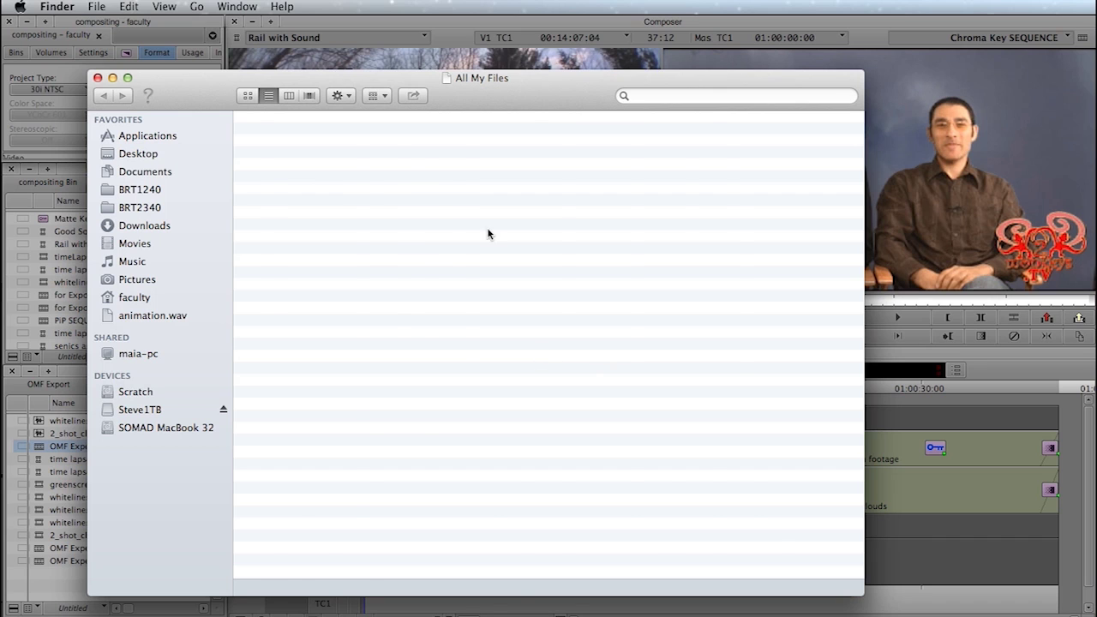
pyautogui.click(143, 407)
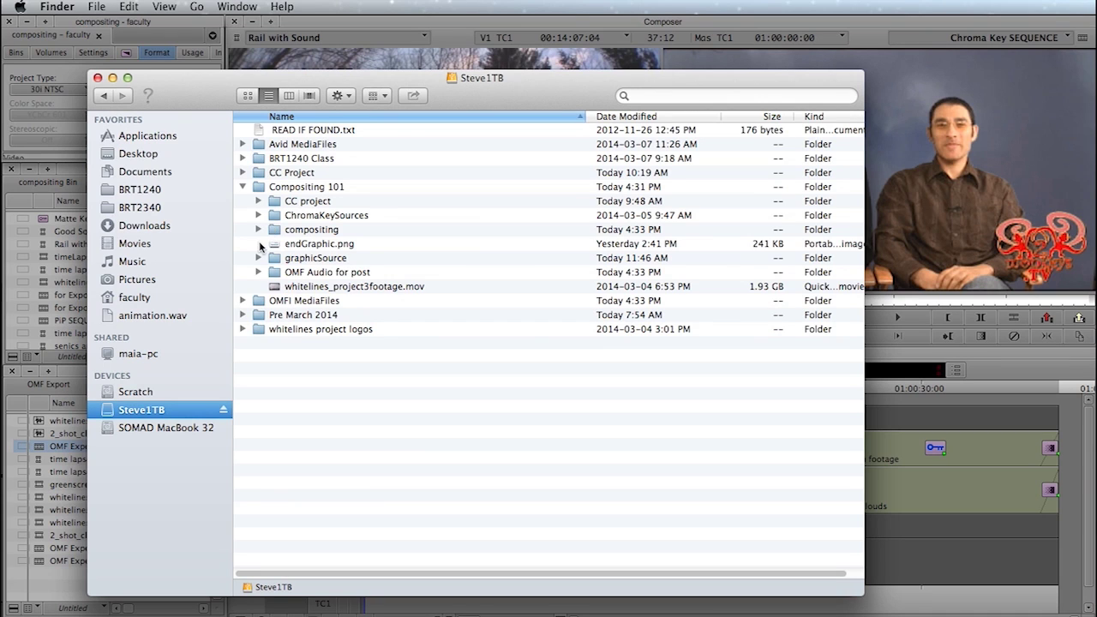
pyautogui.doubleClick(272, 272)
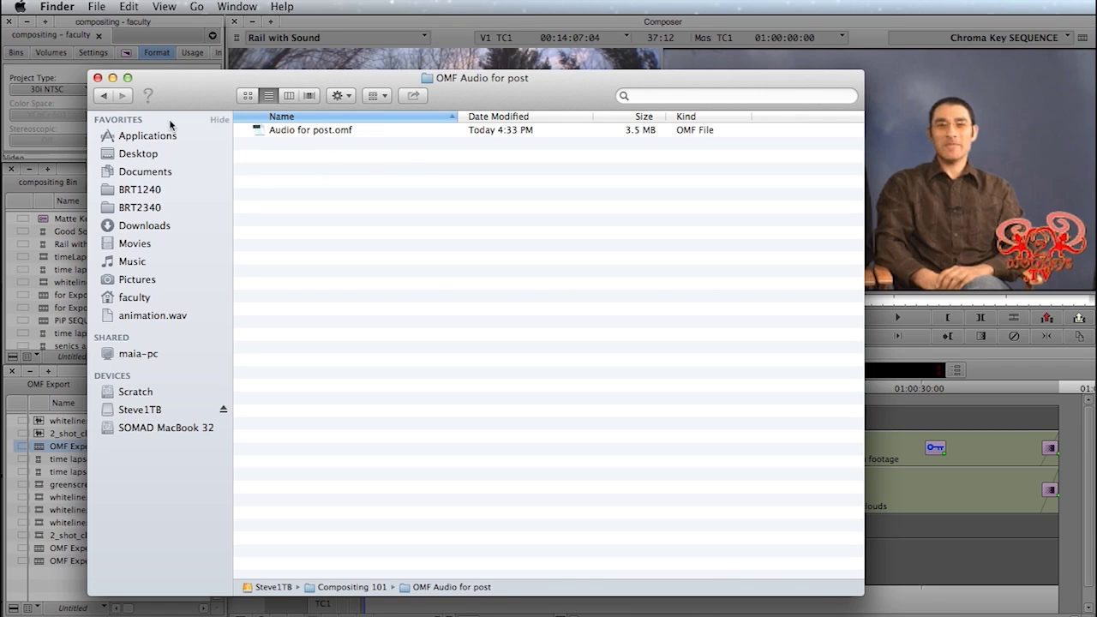
pyautogui.click(96, 82)
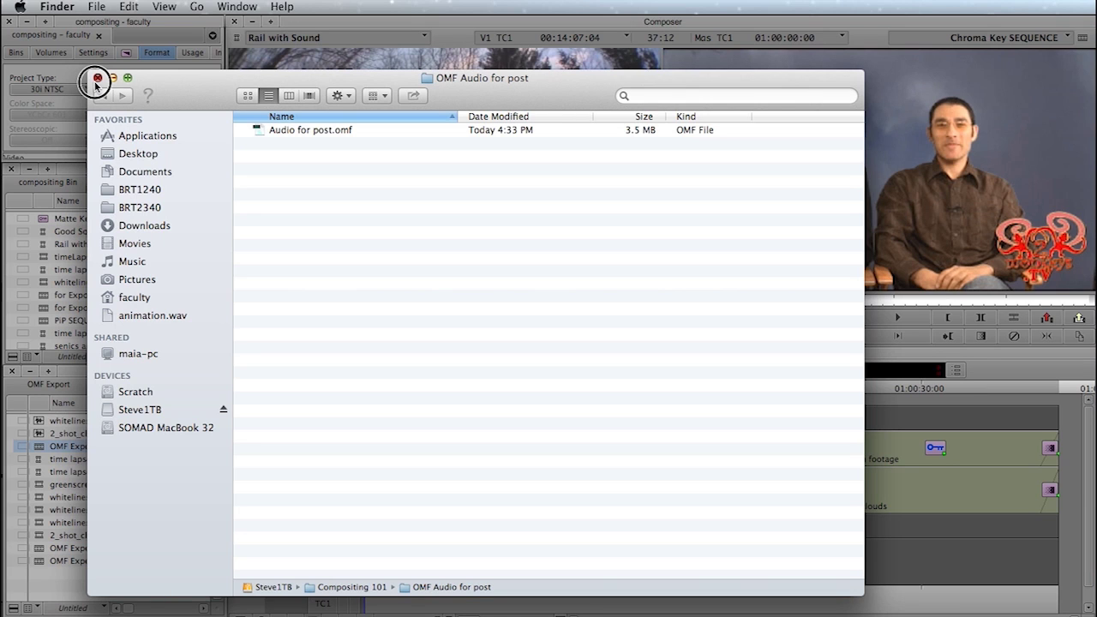
pyautogui.click(96, 82)
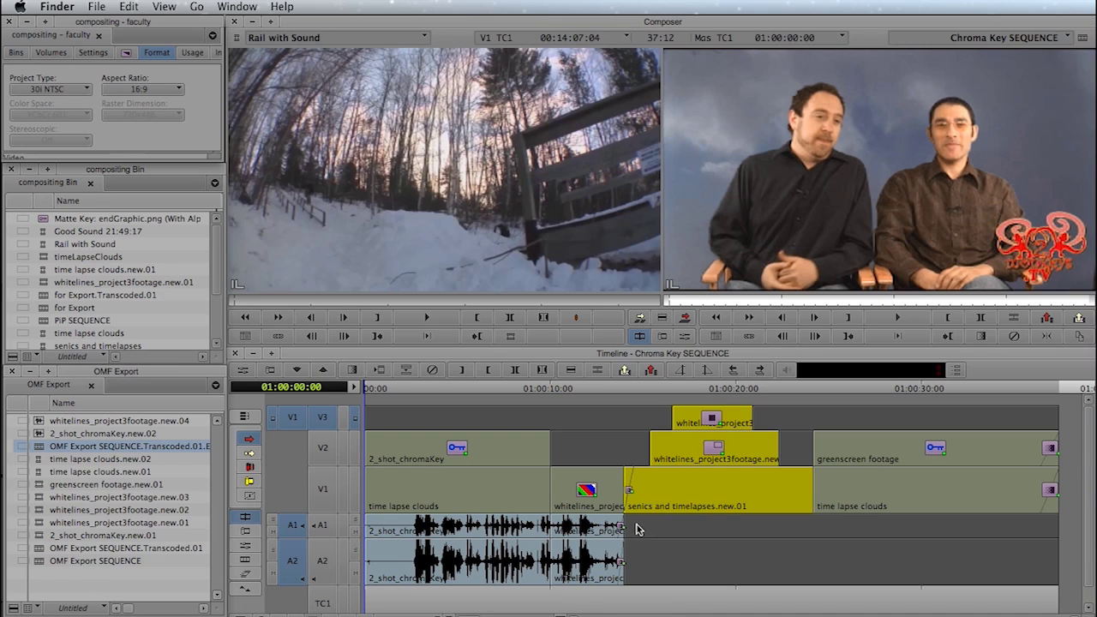
# Return to Avid Media Composer, load OMF Export SEQUENCE.Transcoded.01 into the timeline and start exporting it
pyautogui.click(40, 549)
pyautogui.doubleClick(40, 549)
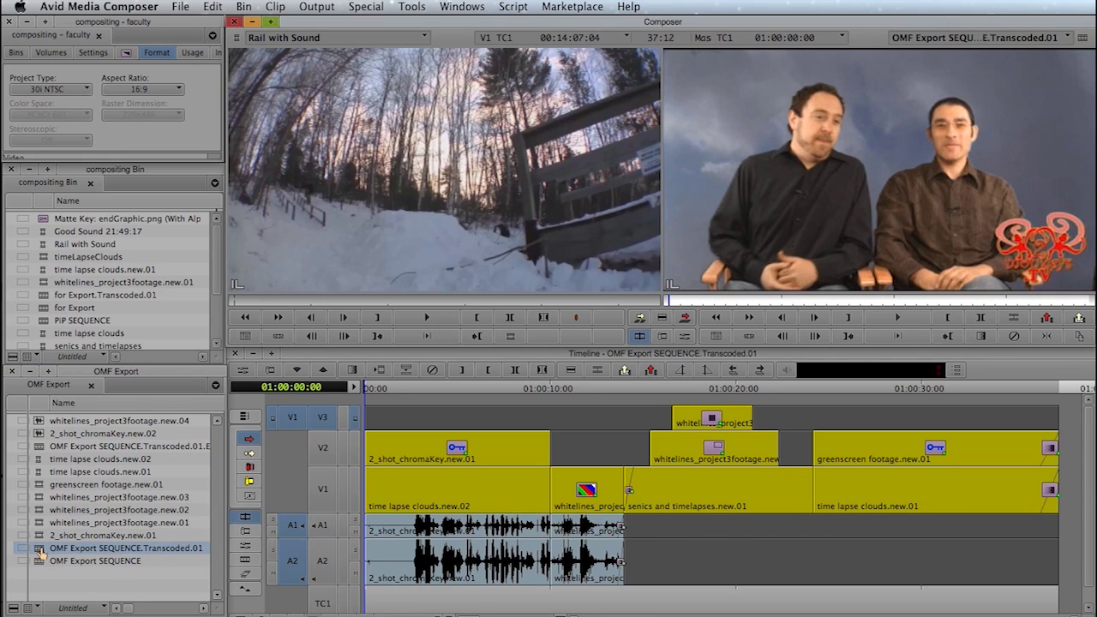
pyautogui.rightClick(40, 553)
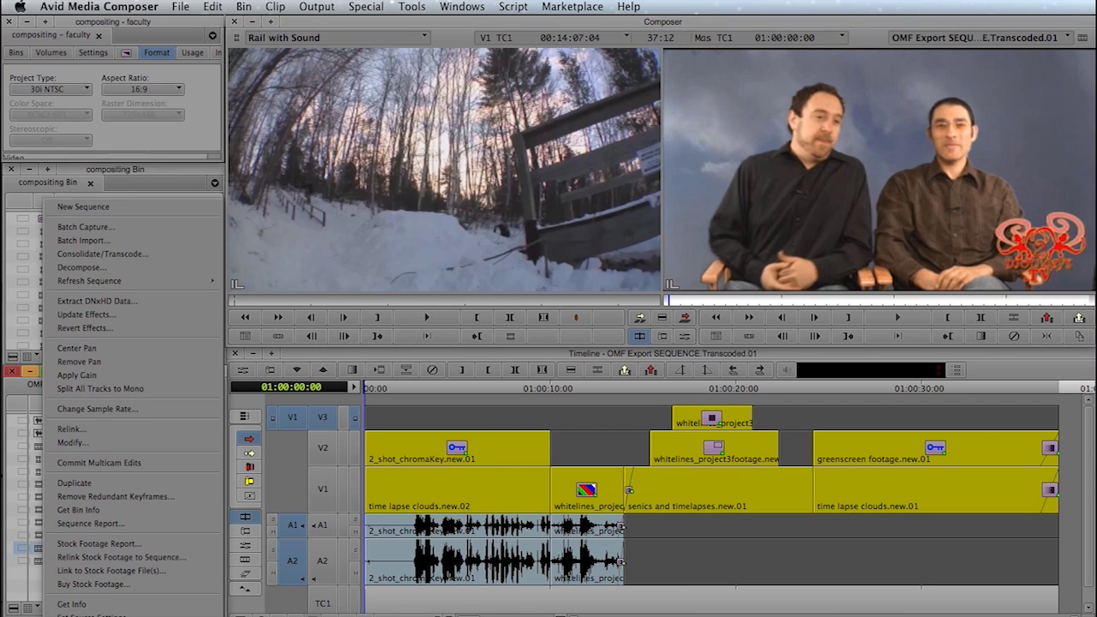
pyautogui.click(72, 615)
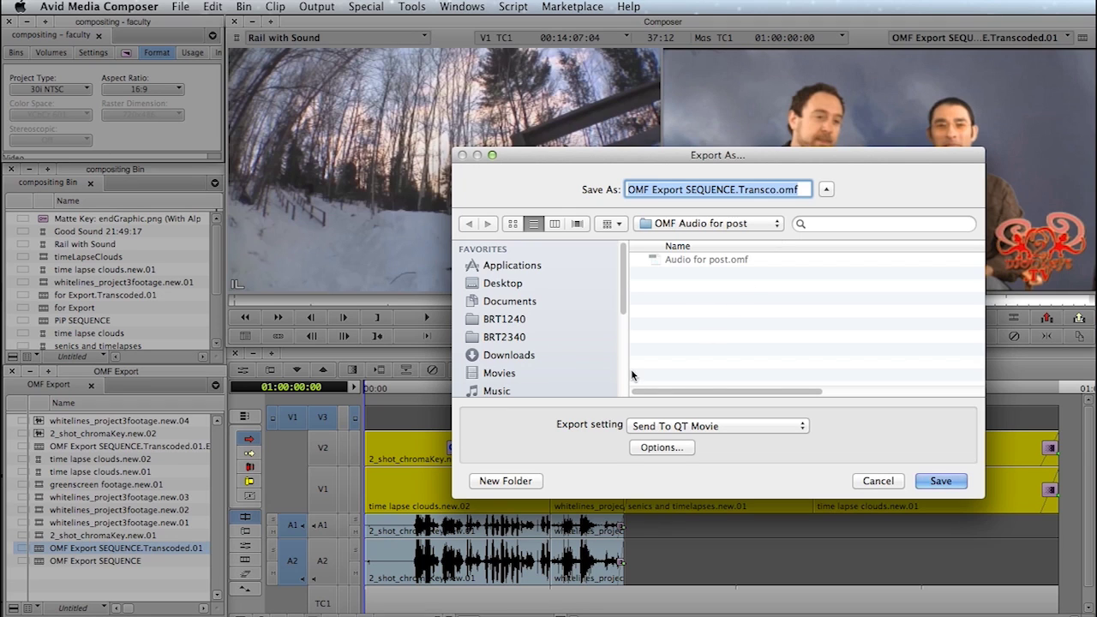
# Change the export type to QuickTime Movie and use Custom format settings
pyautogui.click(662, 448)
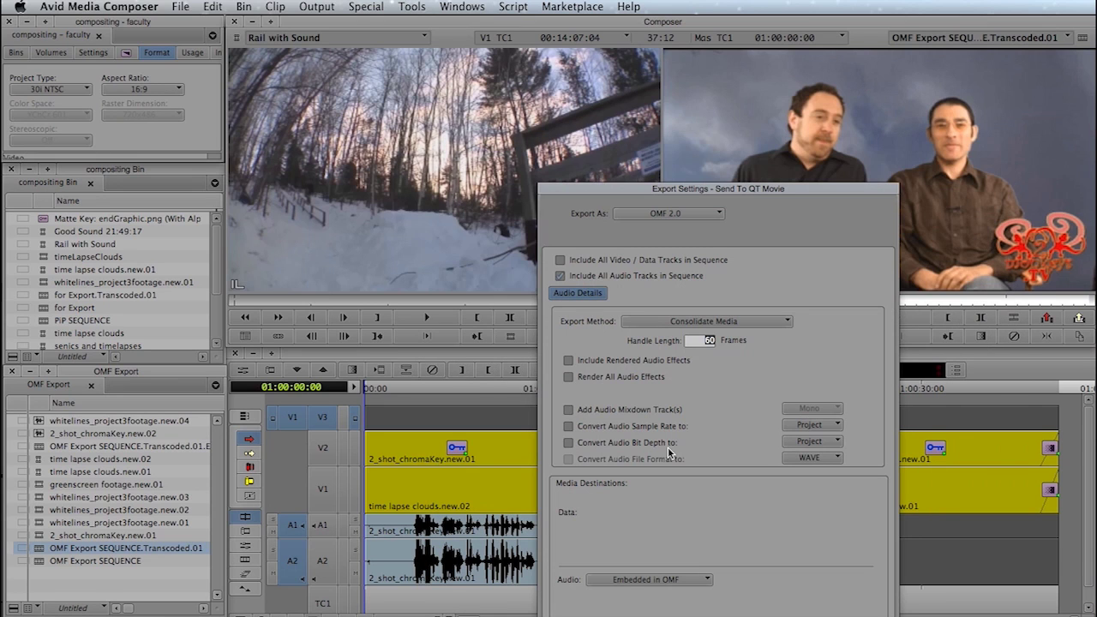
pyautogui.moveTo(737, 189); pyautogui.dragTo(677, 66)
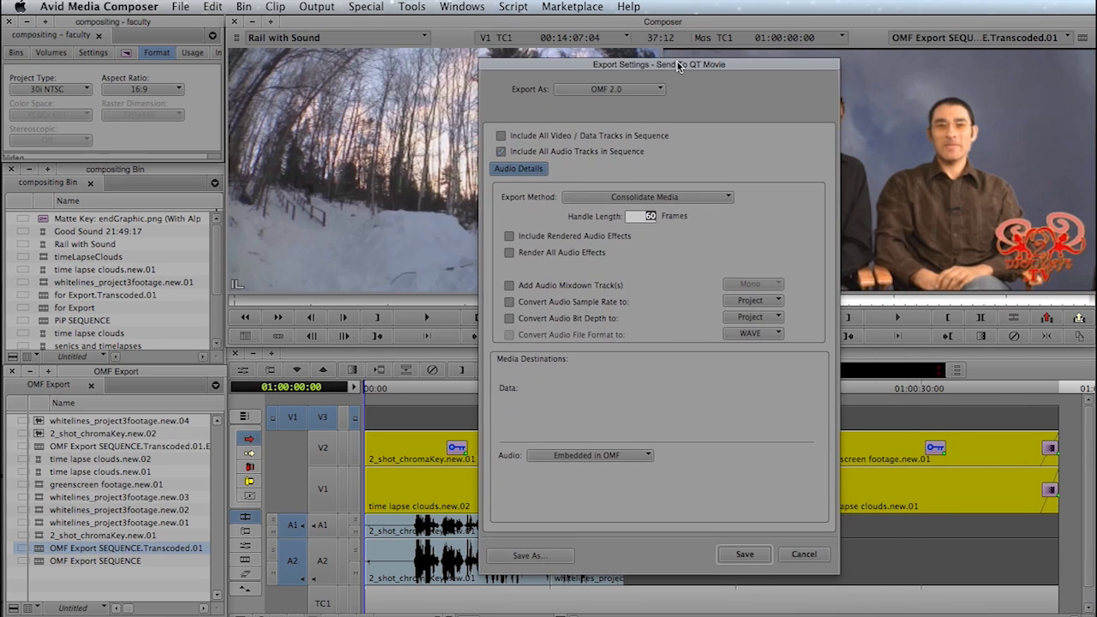
pyautogui.click(660, 94)
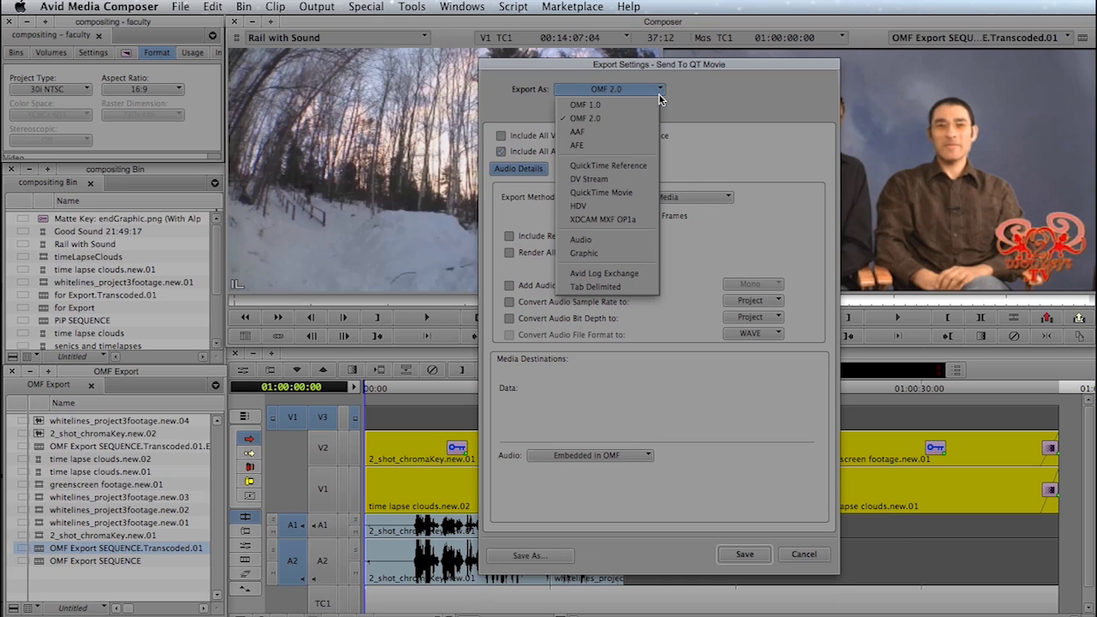
pyautogui.click(605, 195)
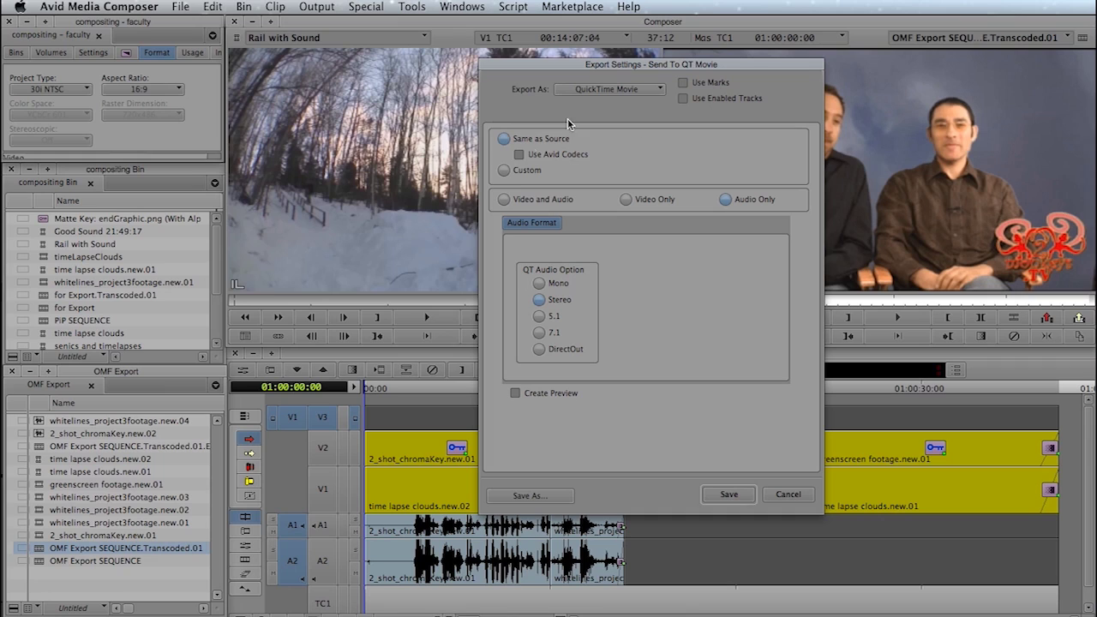
pyautogui.click(505, 171)
# Review the movie's Avid DV video compression settings and codec configuration in the format options, and accept them
pyautogui.click(731, 147)
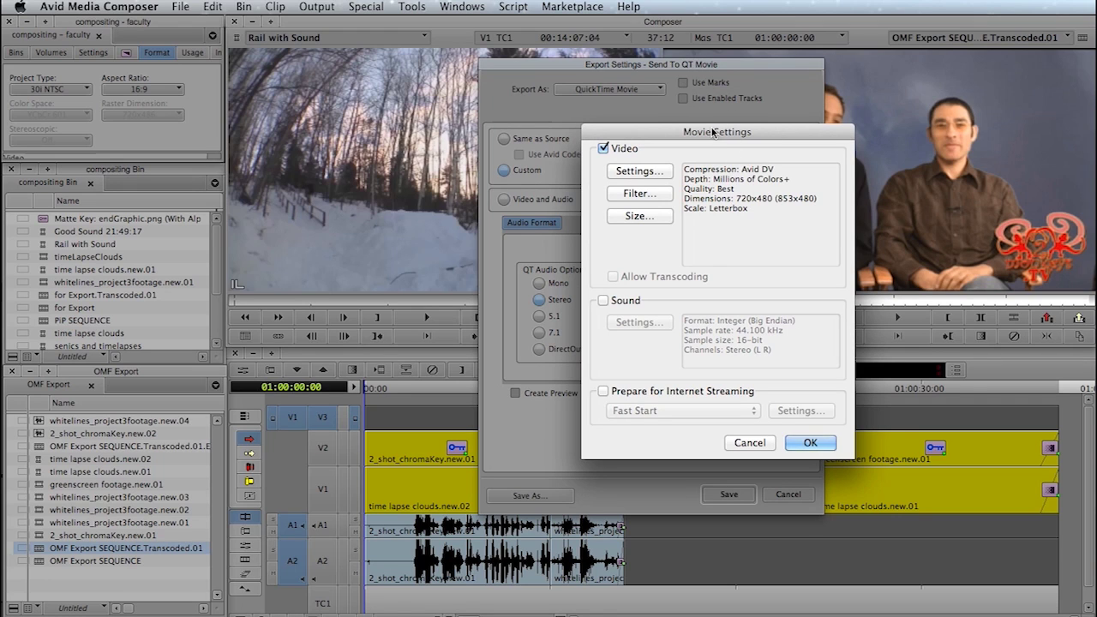
pyautogui.moveTo(715, 133); pyautogui.dragTo(648, 92)
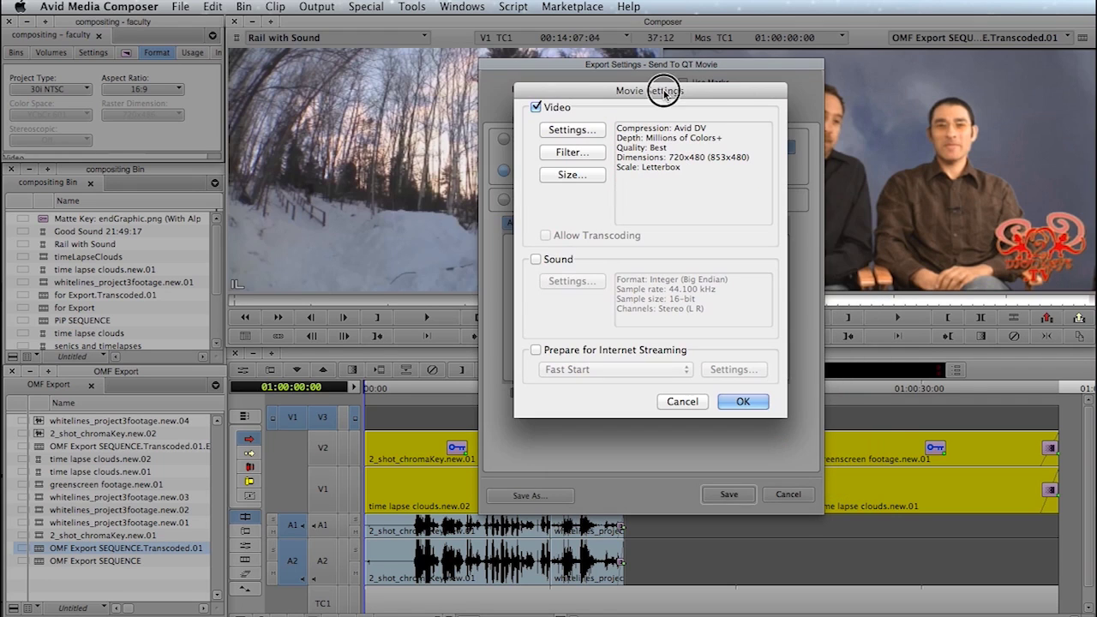
pyautogui.click(573, 130)
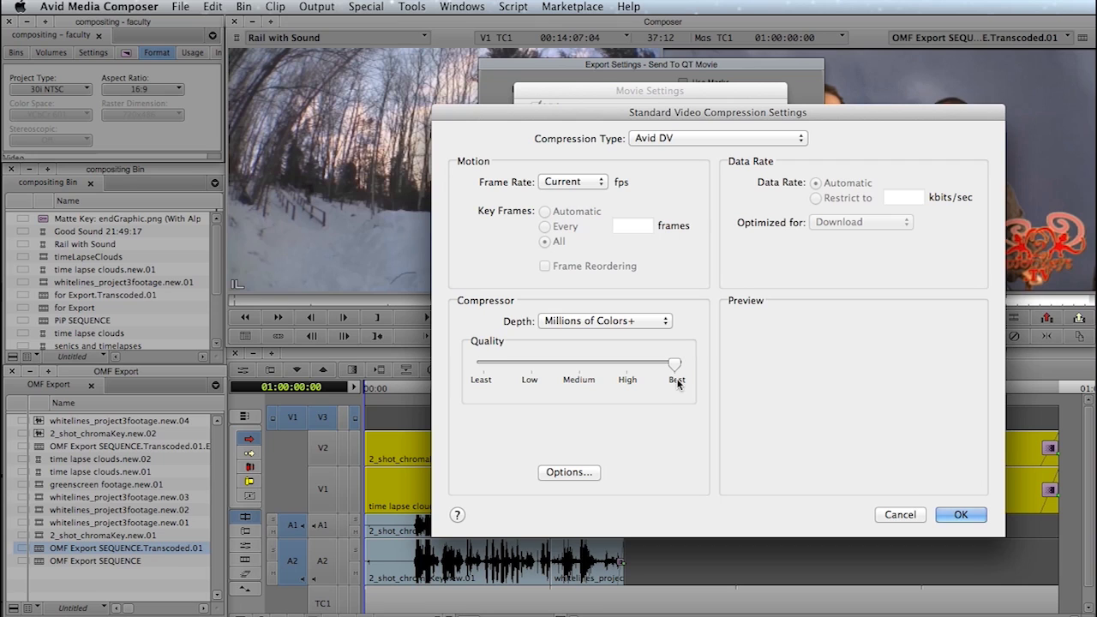
pyautogui.click(566, 473)
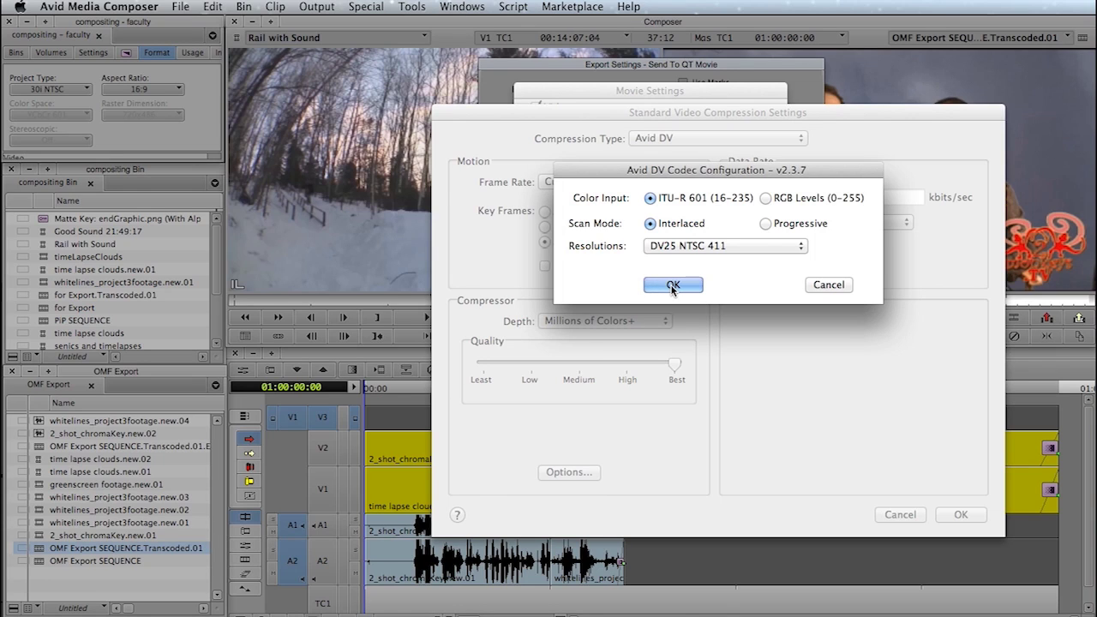
pyautogui.click(673, 286)
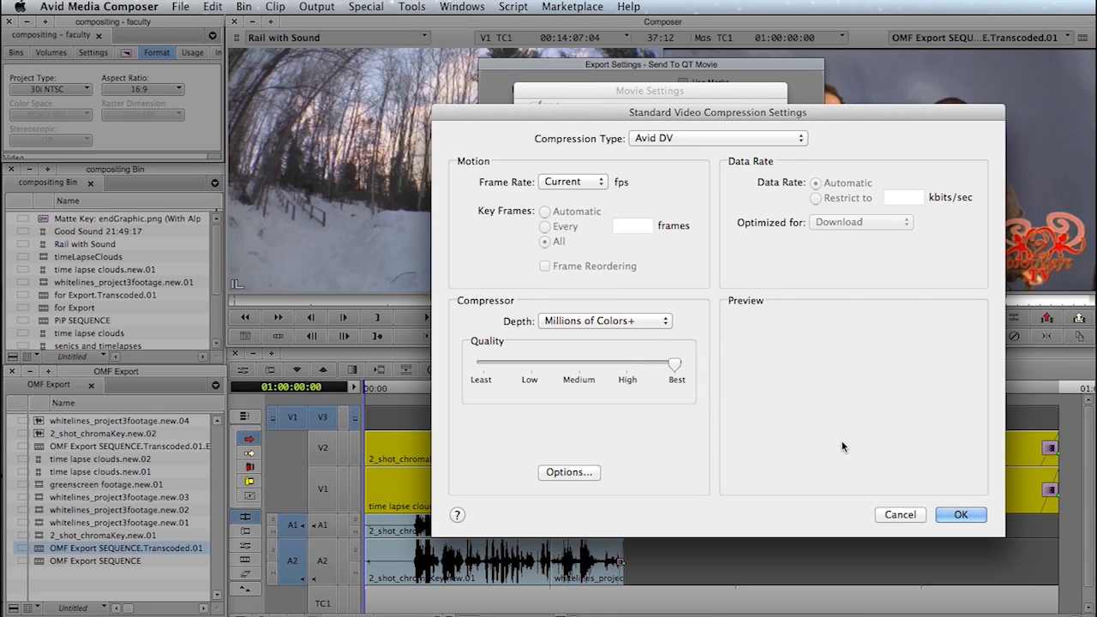
pyautogui.click(964, 514)
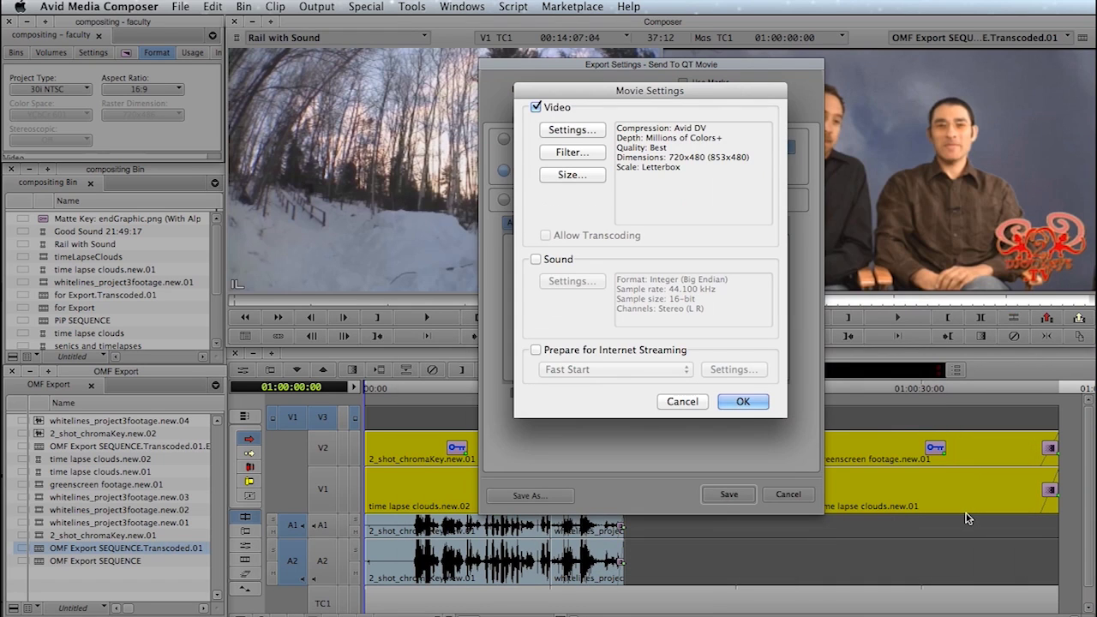
# Choose NTSC 720 x 480 16:9 as the movie's export dimensions and accept the size and movie settings
pyautogui.click(566, 175)
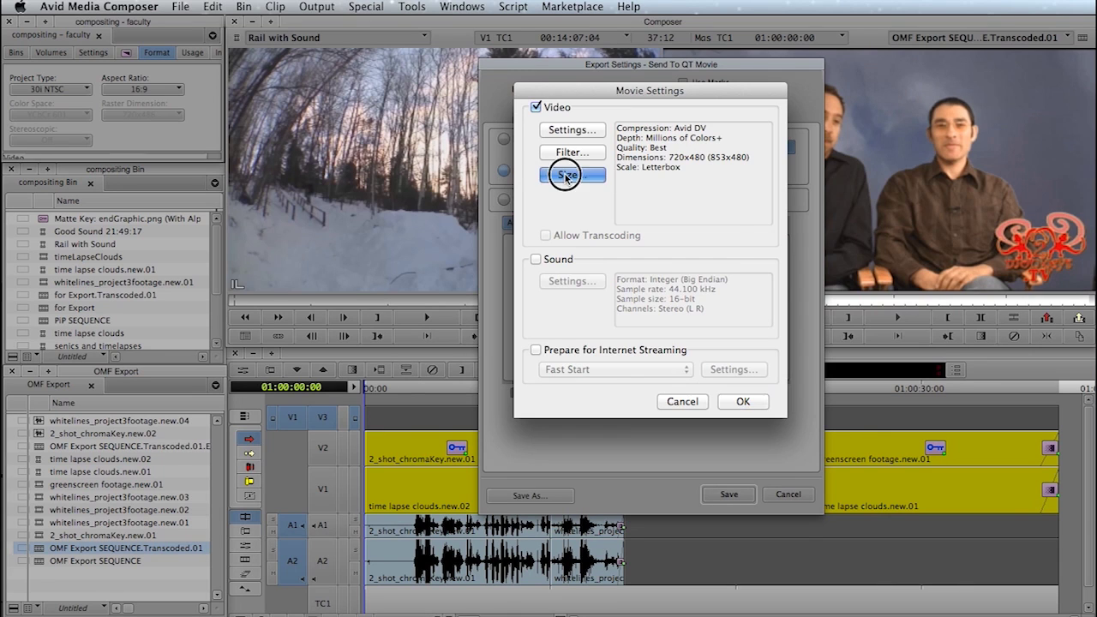
pyautogui.click(716, 195)
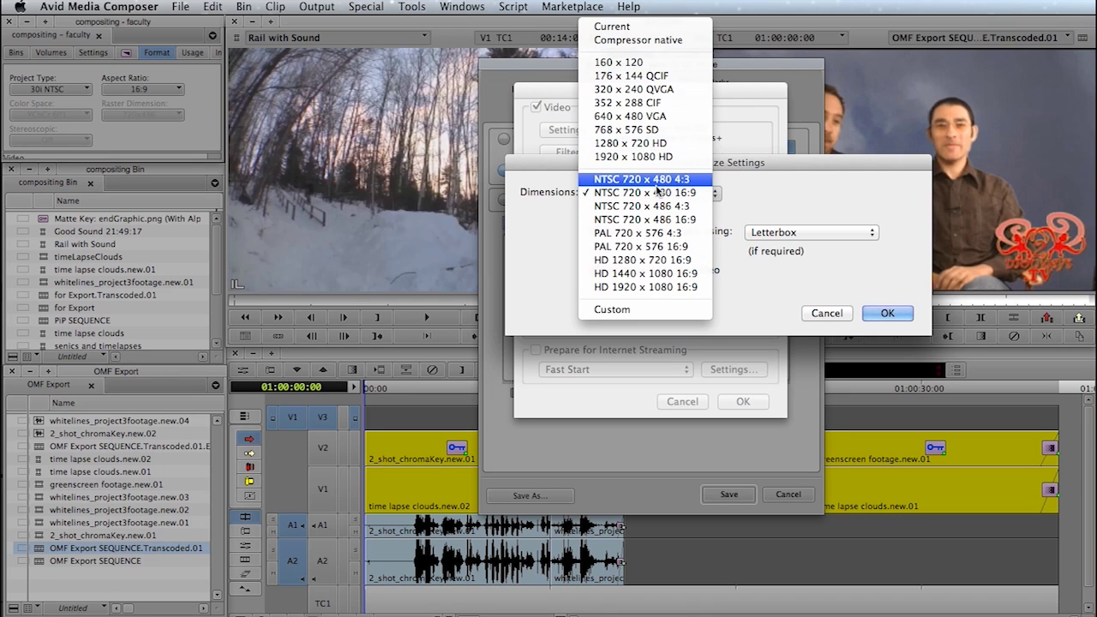
pyautogui.click(682, 193)
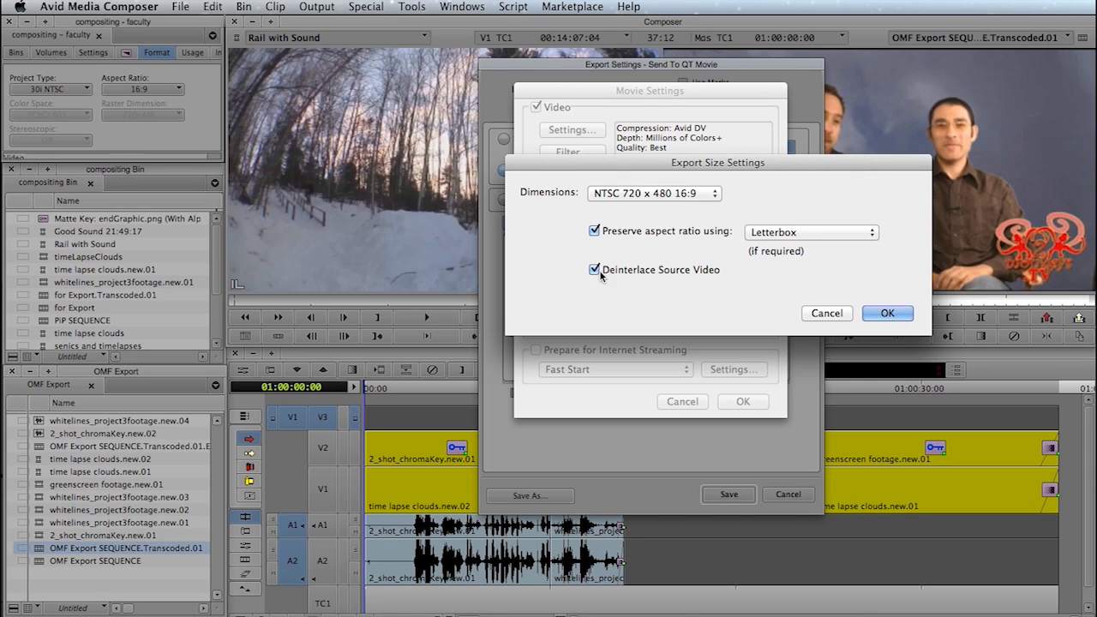
pyautogui.click(888, 316)
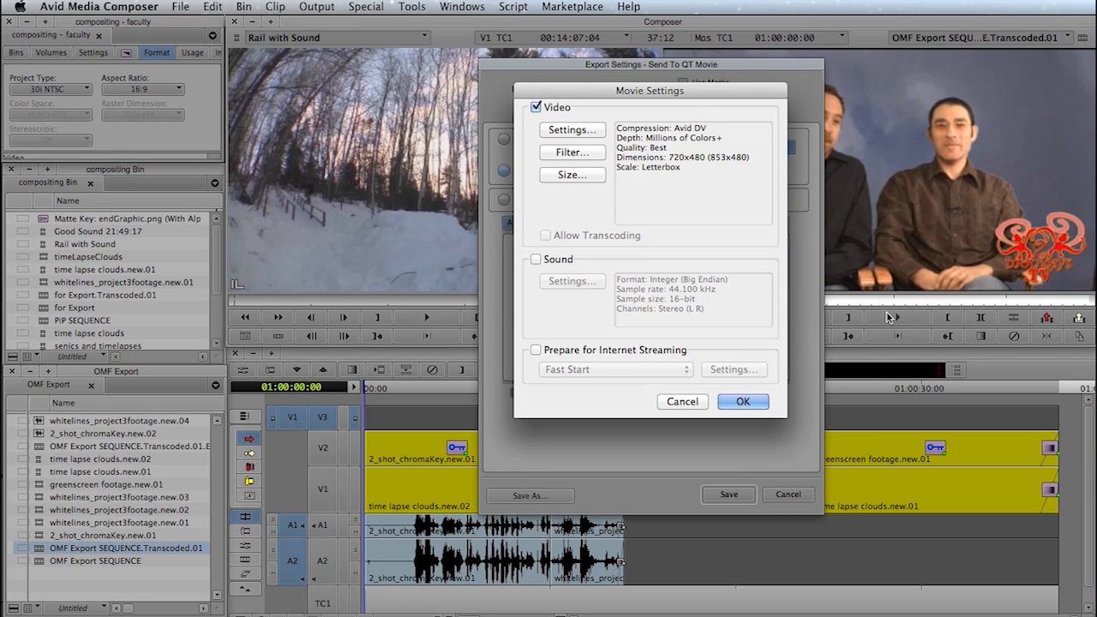
pyautogui.click(748, 400)
pyautogui.click(747, 400)
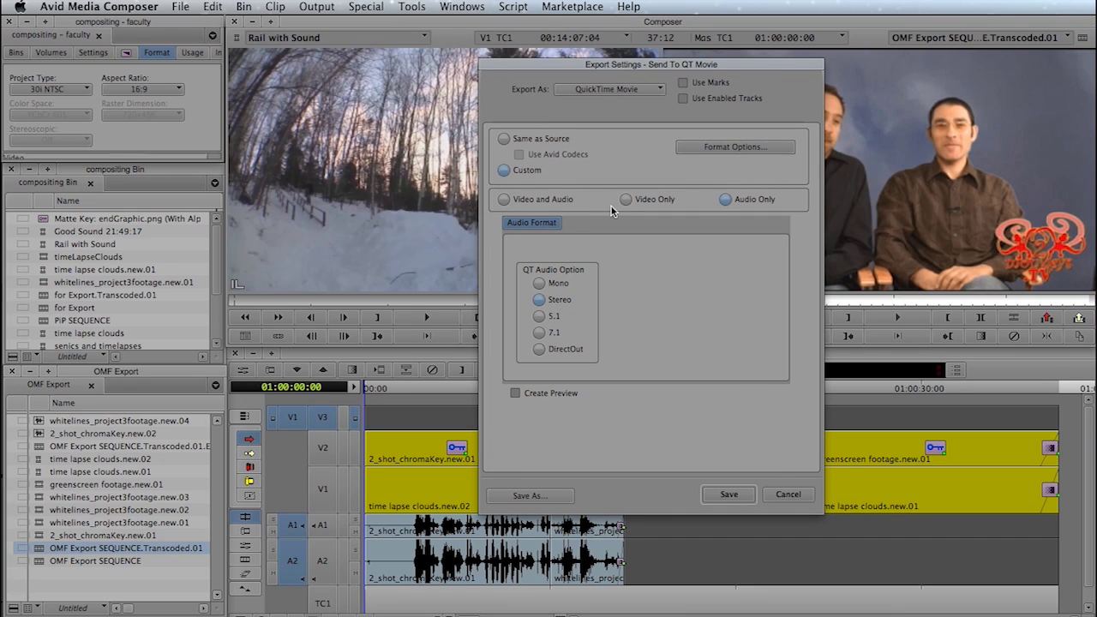
# Set the QuickTime export to Video Only with Even (Lower Field First) field order and Size to Fit, and save the export settings
pyautogui.click(626, 200)
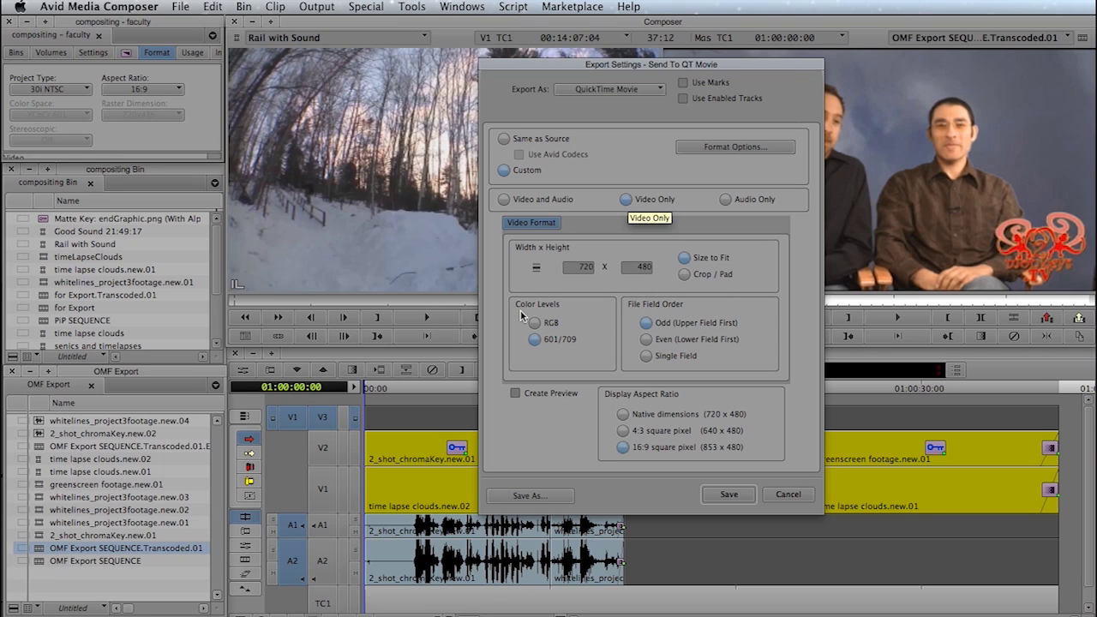
pyautogui.click(539, 271)
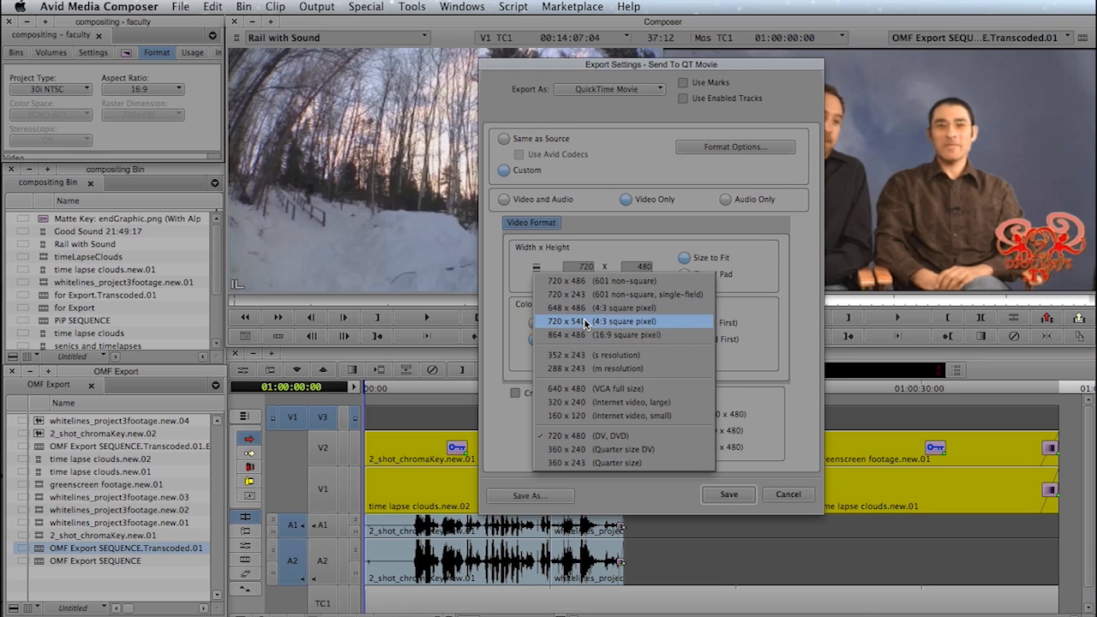
pyautogui.click(744, 261)
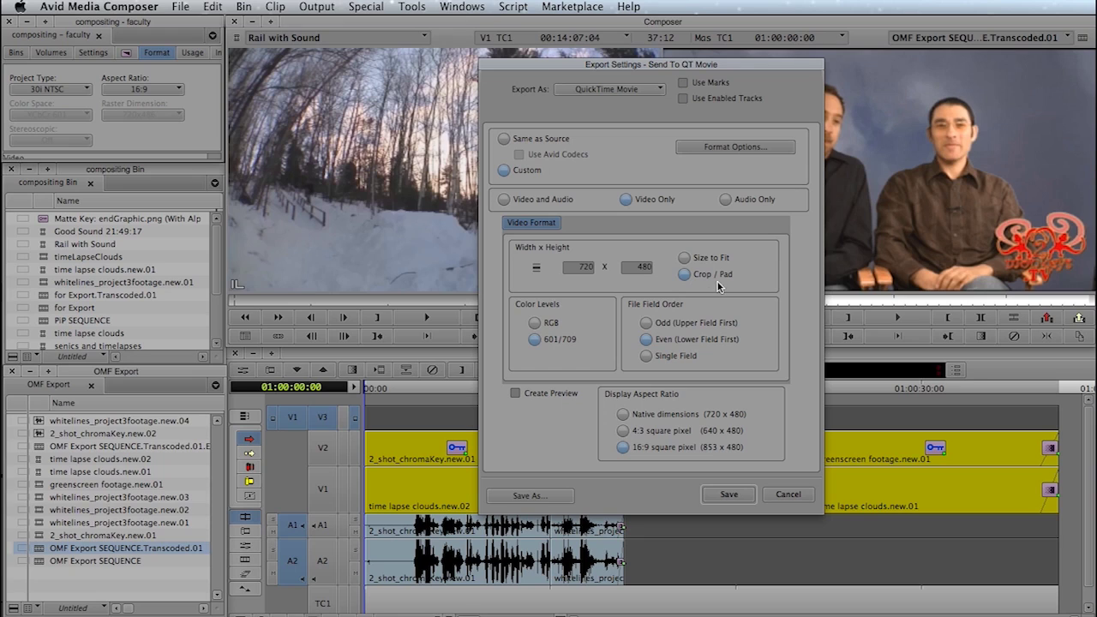
pyautogui.click(683, 258)
pyautogui.click(728, 495)
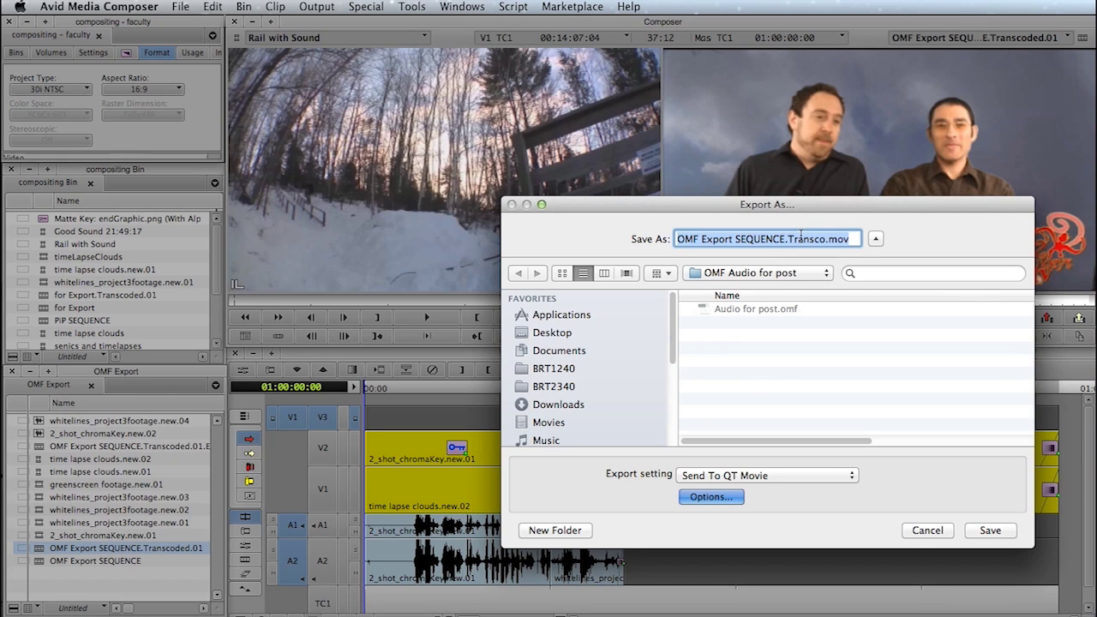
# Name the movie "reference movie for audio" and export it into the OMF Audio for post folder
pyautogui.write('reference')
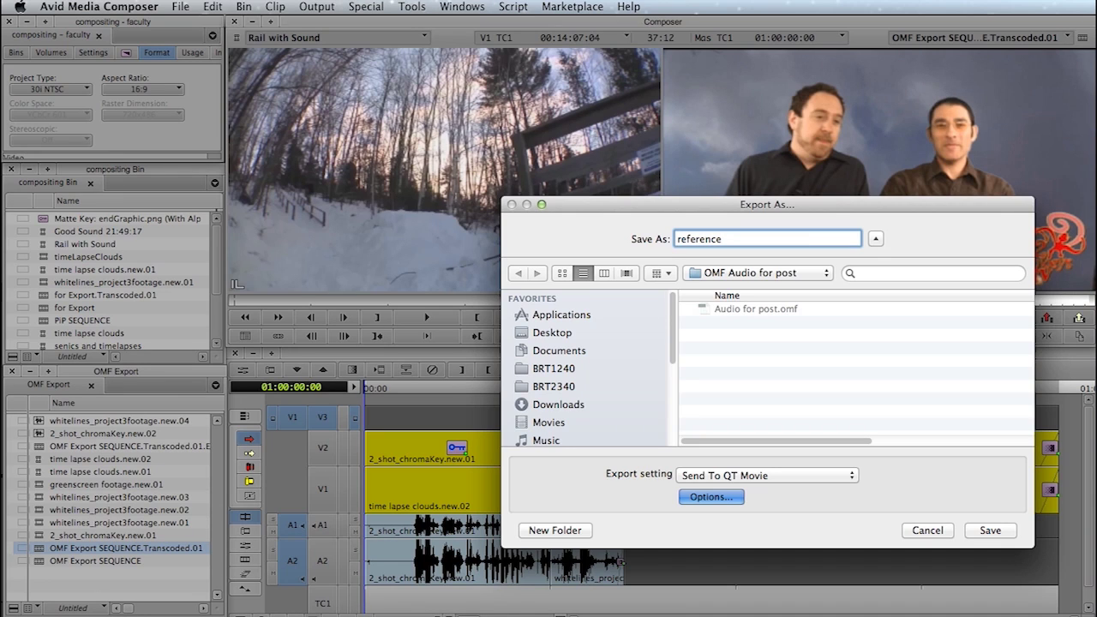
pyautogui.write('movie for audio')
pyautogui.click(991, 531)
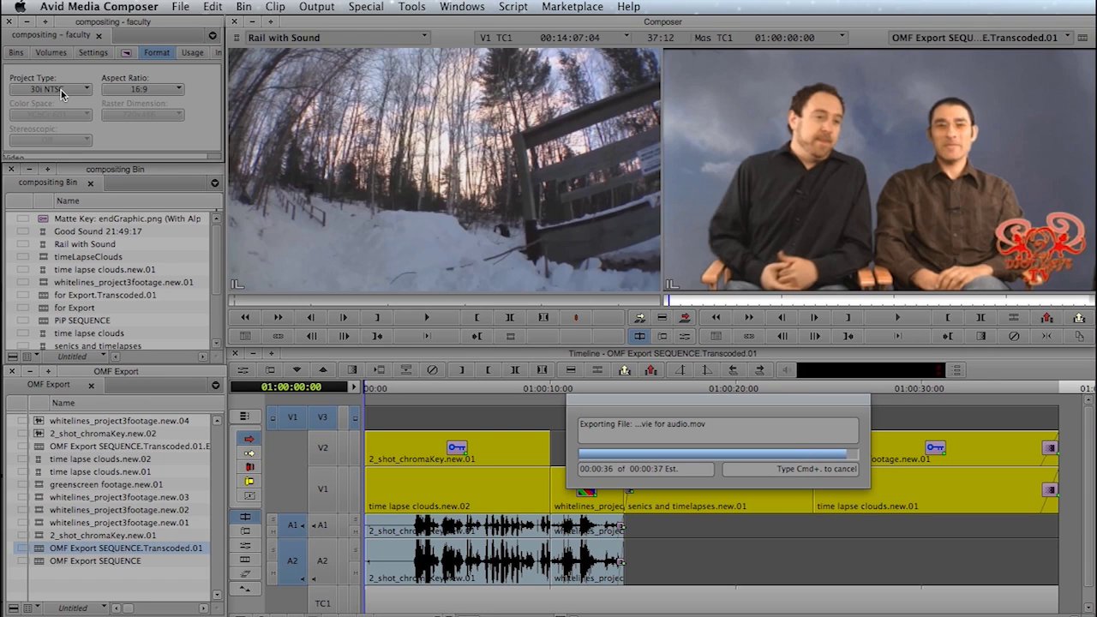
# Change the project type to 720p/29.97
pyautogui.click(61, 90)
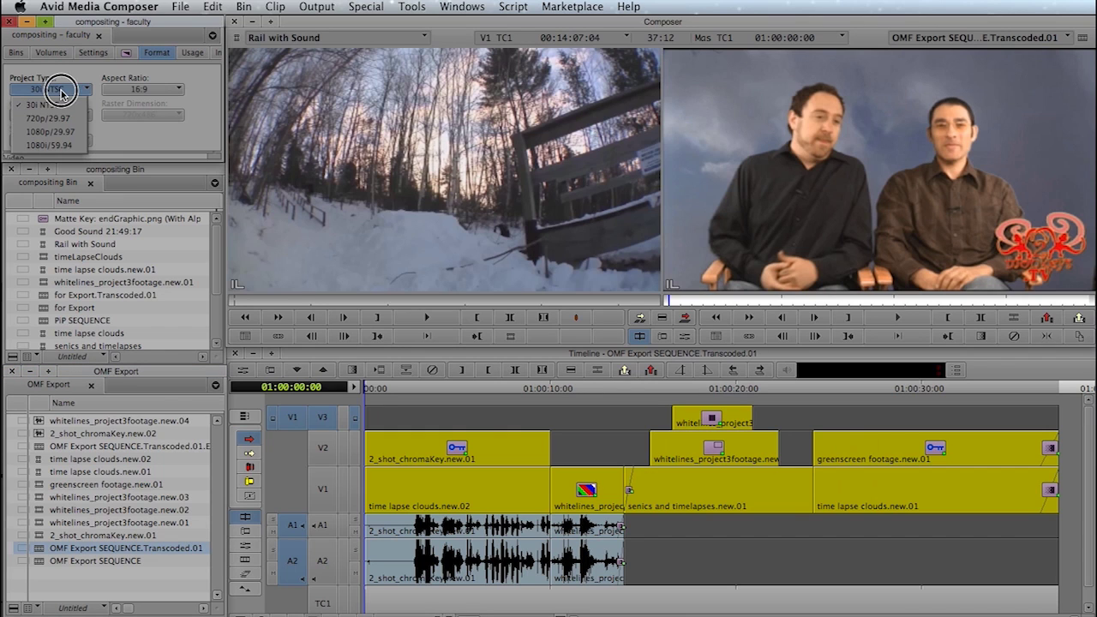
pyautogui.click(60, 121)
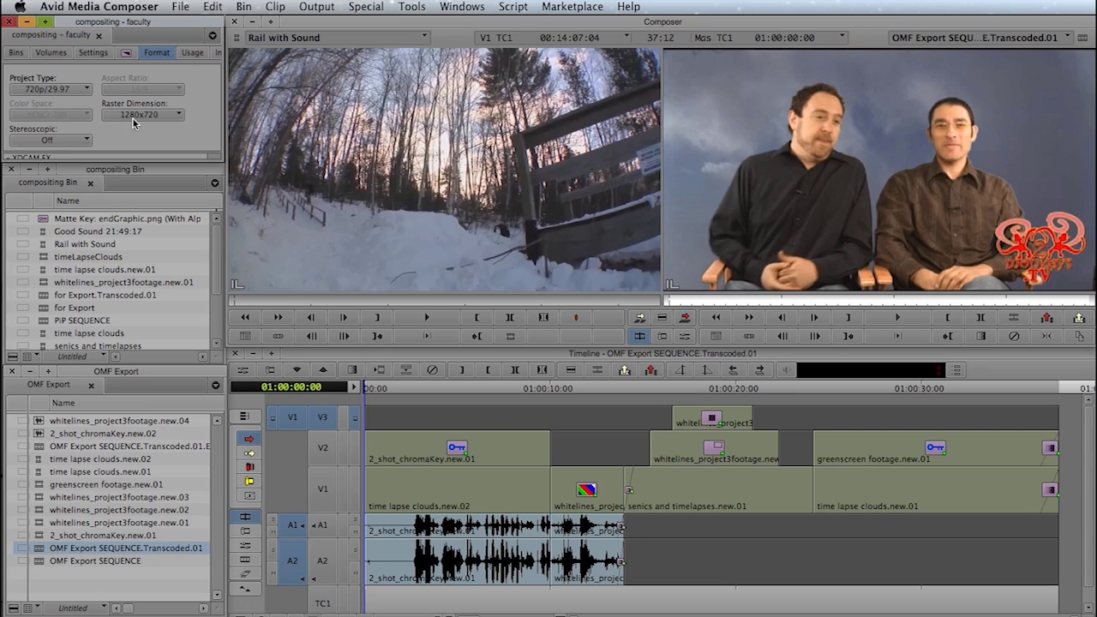
# Switch to Adobe Audition and start importing a file into the project
pyautogui.press('super+Tab')
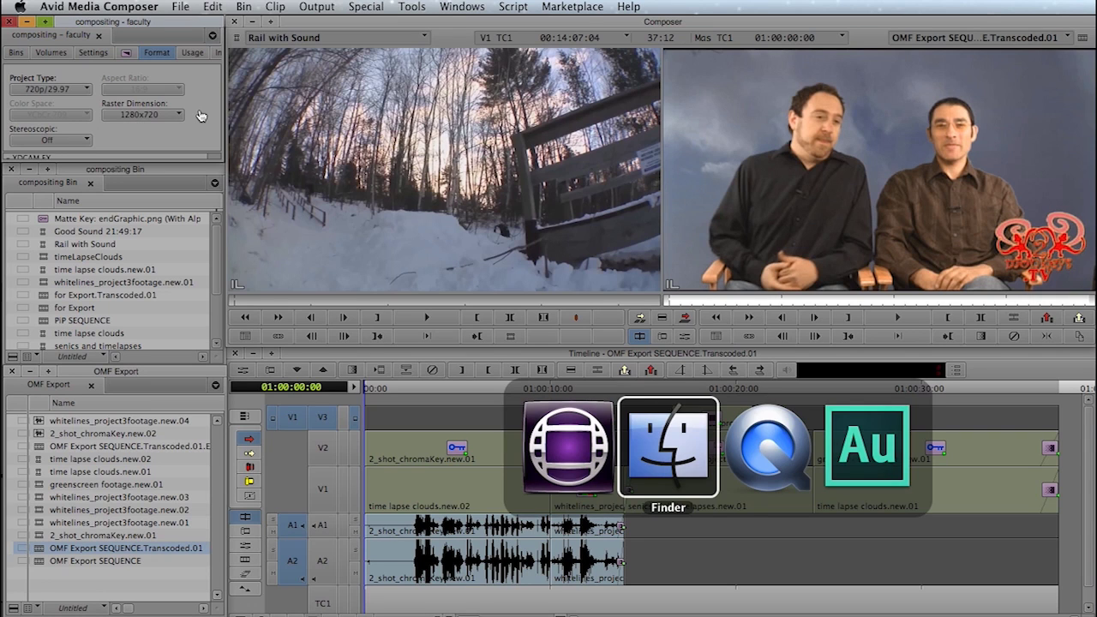
pyautogui.press('super+Tab')
pyautogui.press('super+Tab')
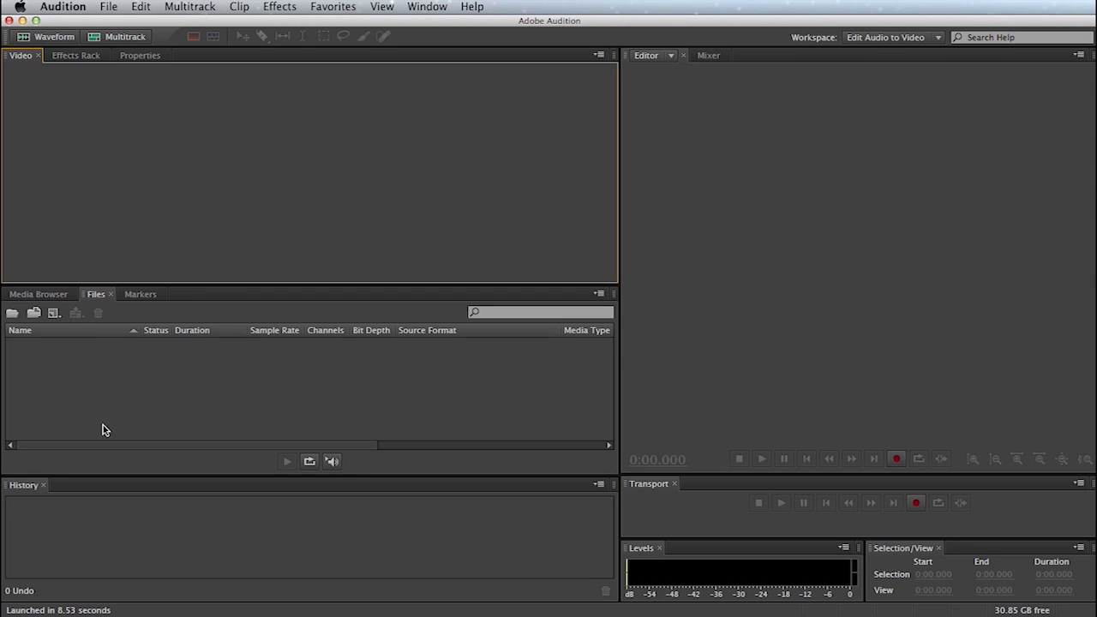
pyautogui.rightClick(131, 382)
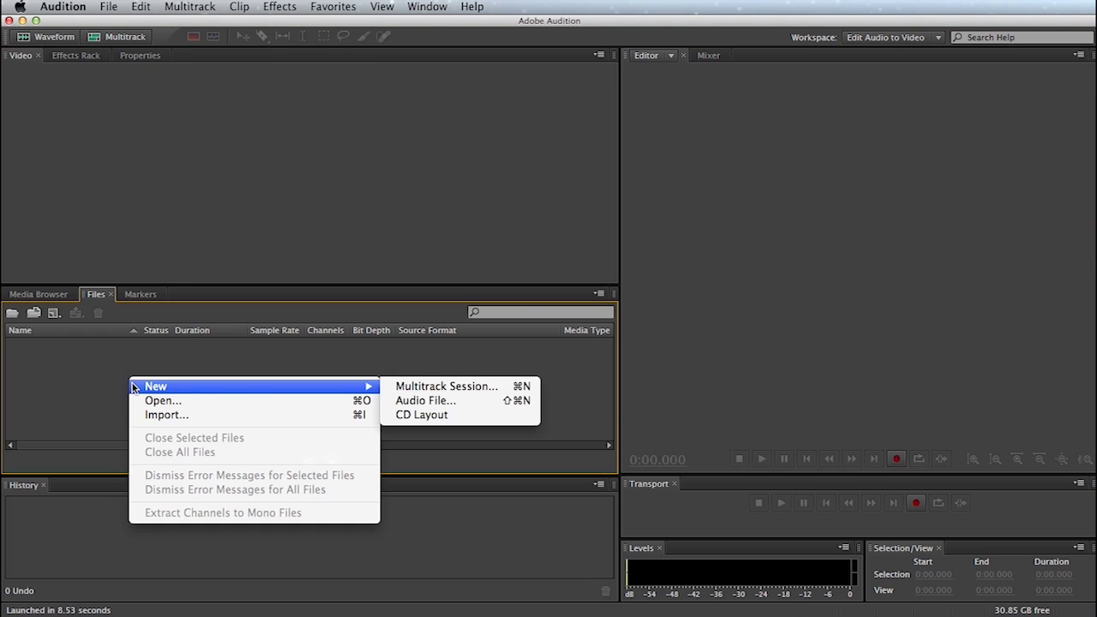
pyautogui.click(154, 416)
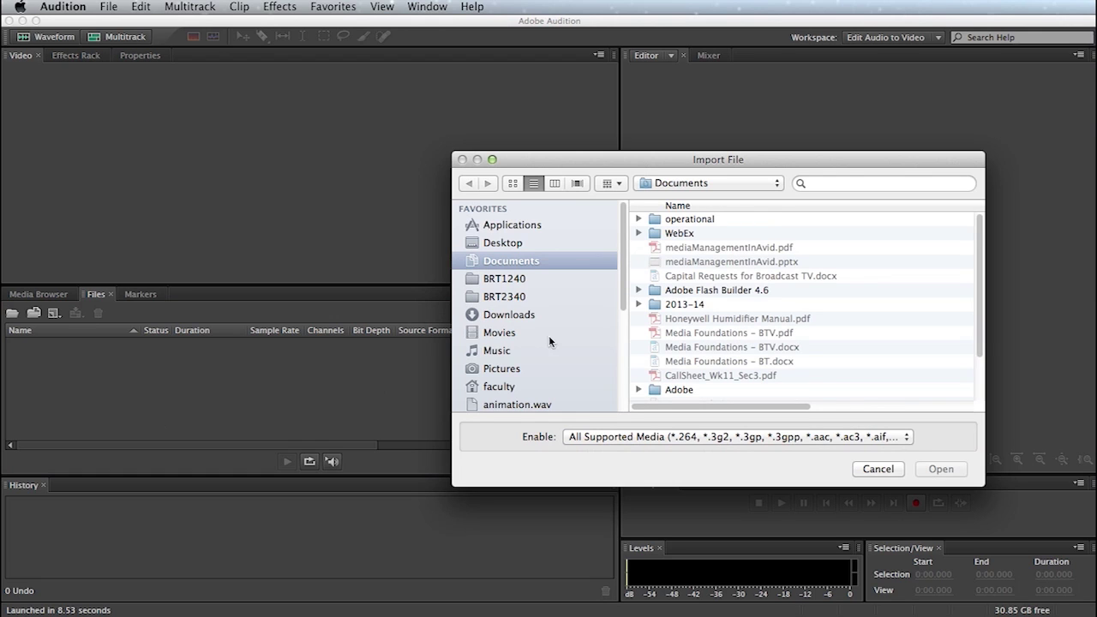
# Import Audio for post.omf from the OMF Audio for post folder inside Compositing 101 on Steve1TB
pyautogui.scroll(-5, 497, 368)
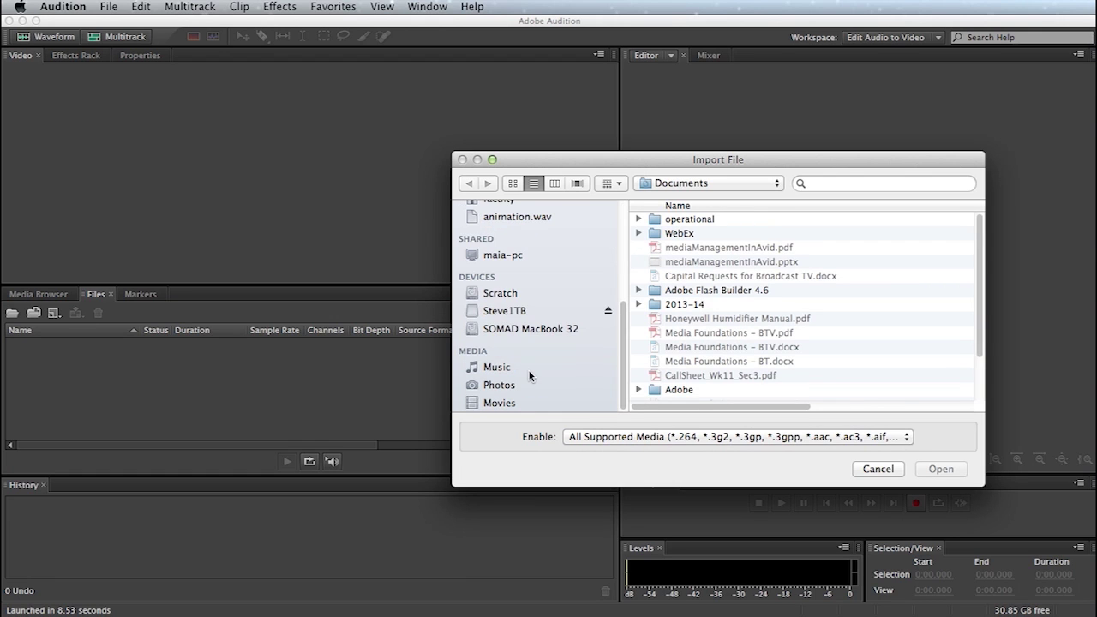
pyautogui.click(507, 313)
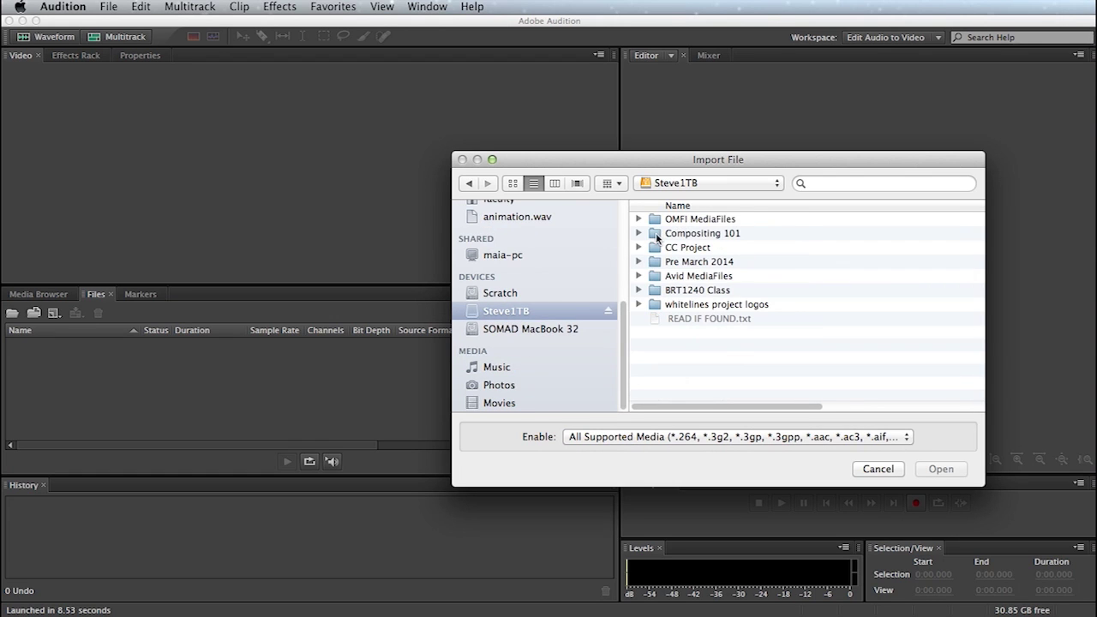
pyautogui.doubleClick(658, 235)
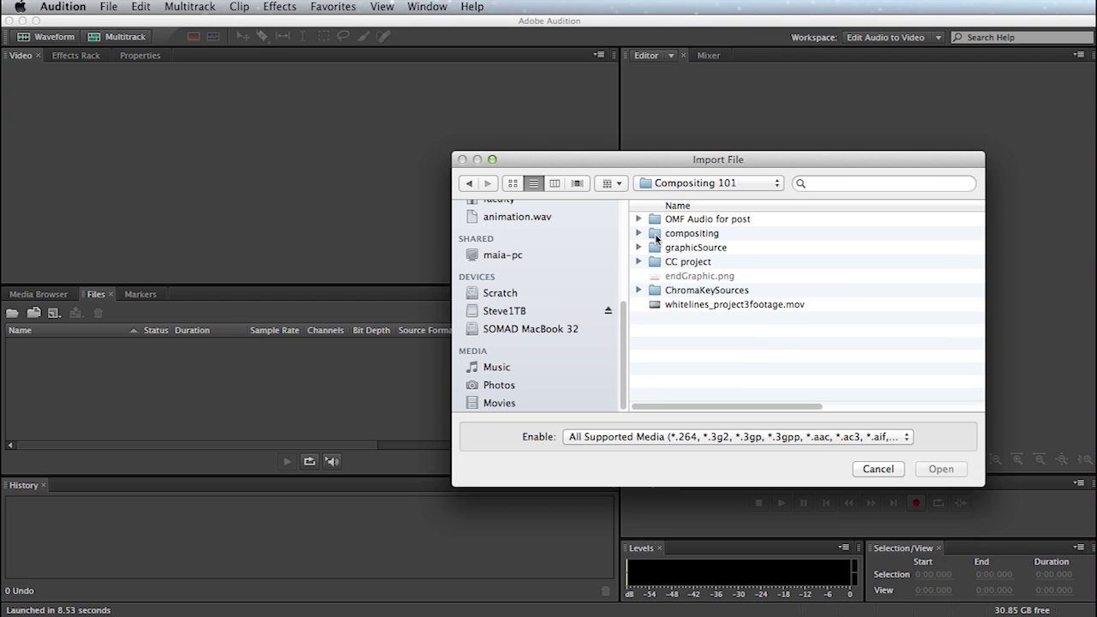
pyautogui.click(469, 184)
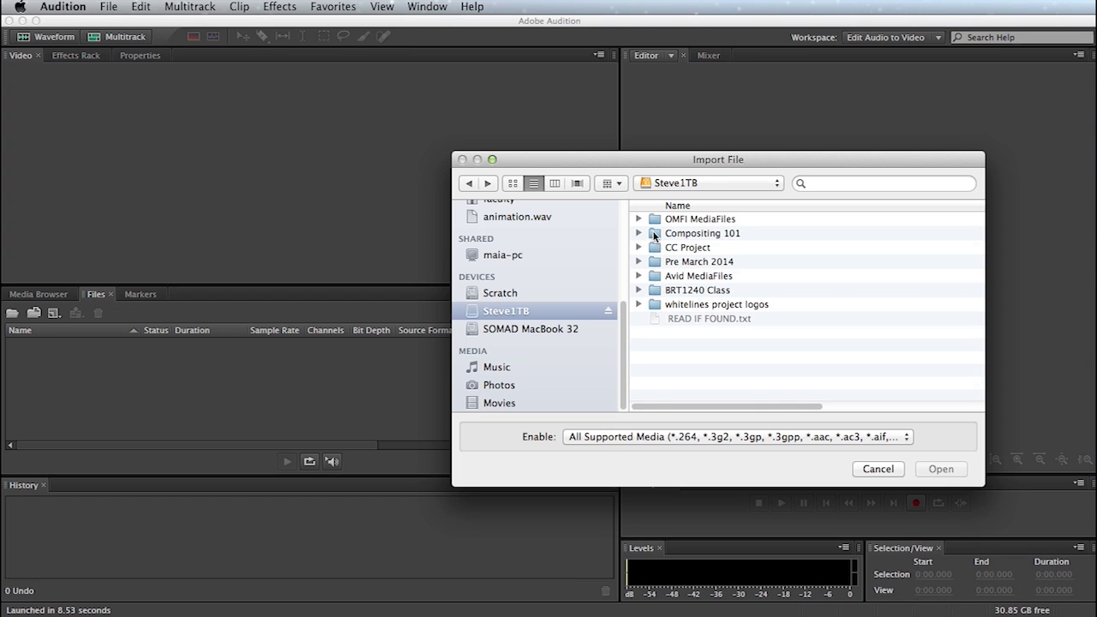
pyautogui.doubleClick(660, 234)
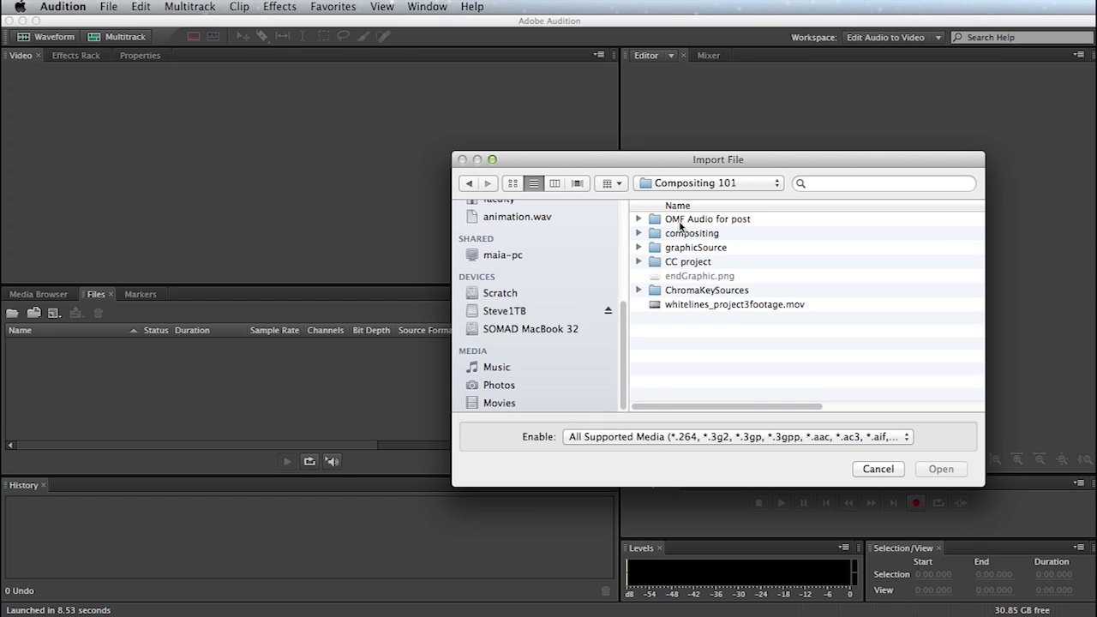
pyautogui.doubleClick(659, 223)
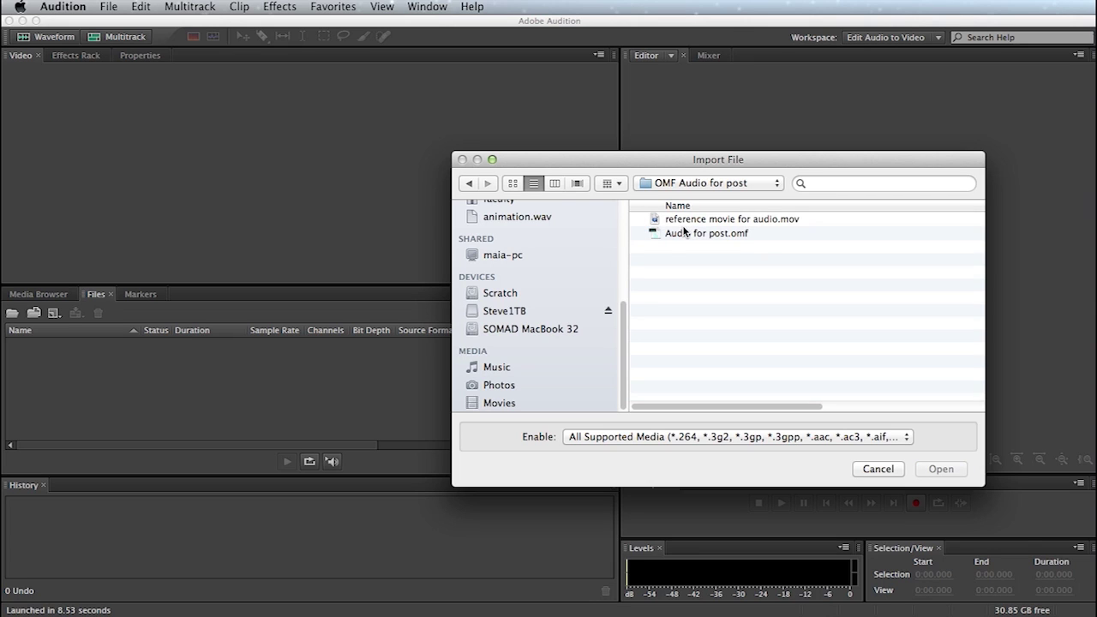
pyautogui.click(657, 237)
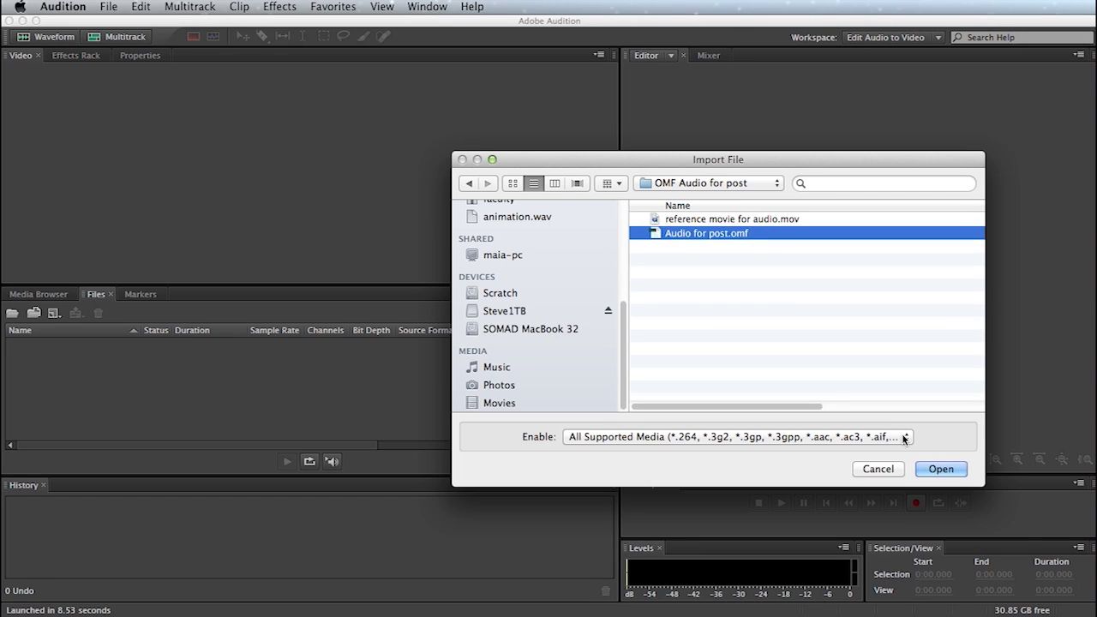
pyautogui.click(947, 469)
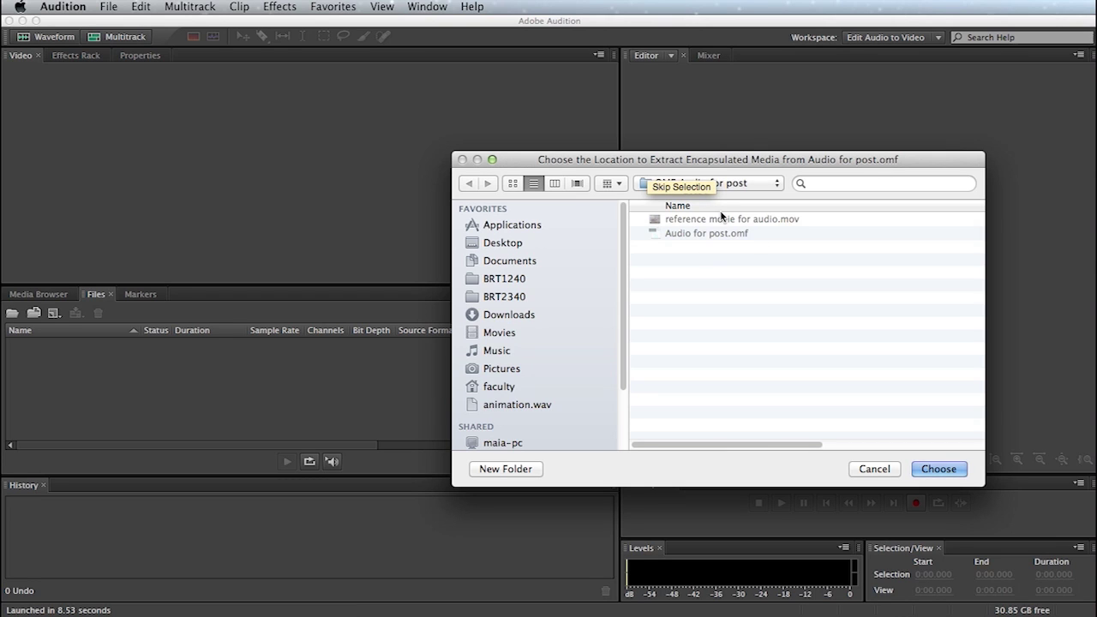
# Create a folder named "Extracted Audio" inside OMF Audio for post and extract the OMF's encapsulated media there
pyautogui.click(519, 472)
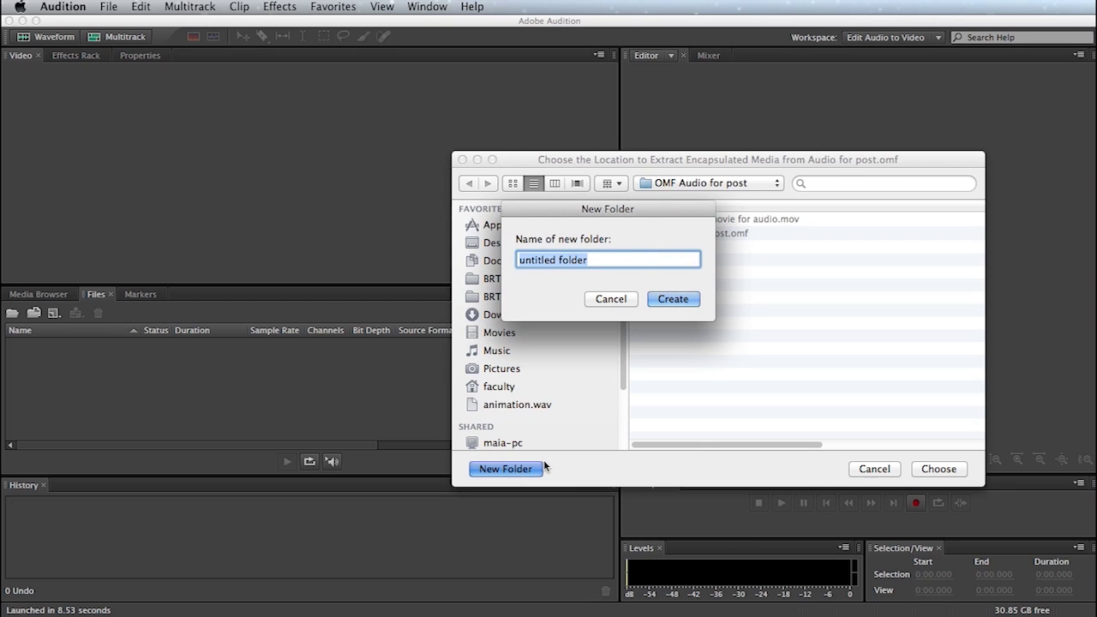
pyautogui.write('Extr')
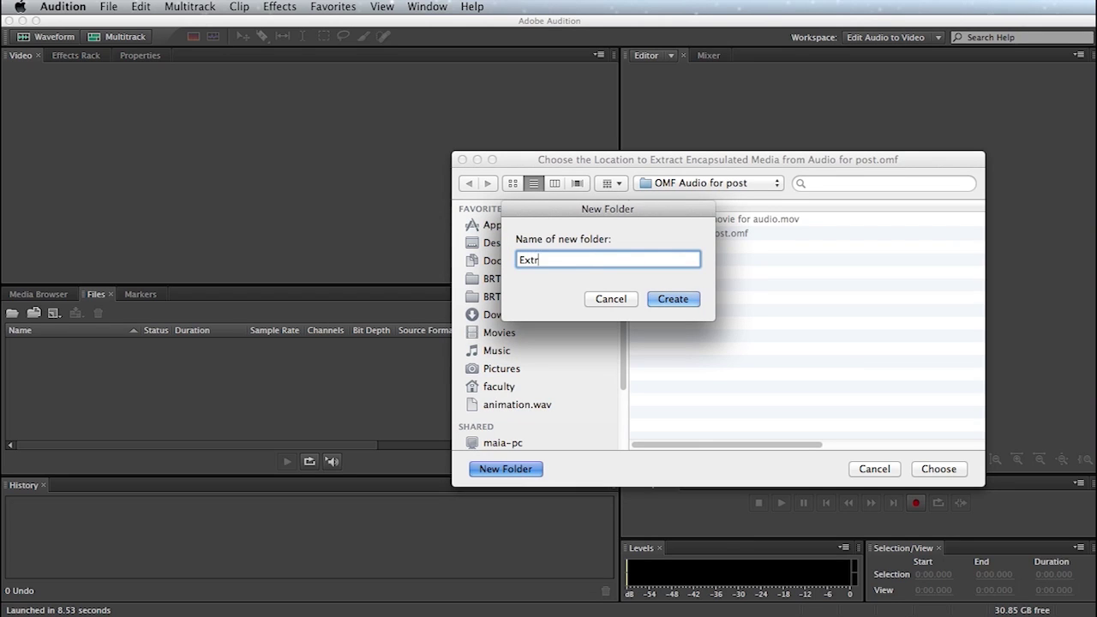
pyautogui.write('acted Audio')
pyautogui.click(686, 299)
pyautogui.click(933, 470)
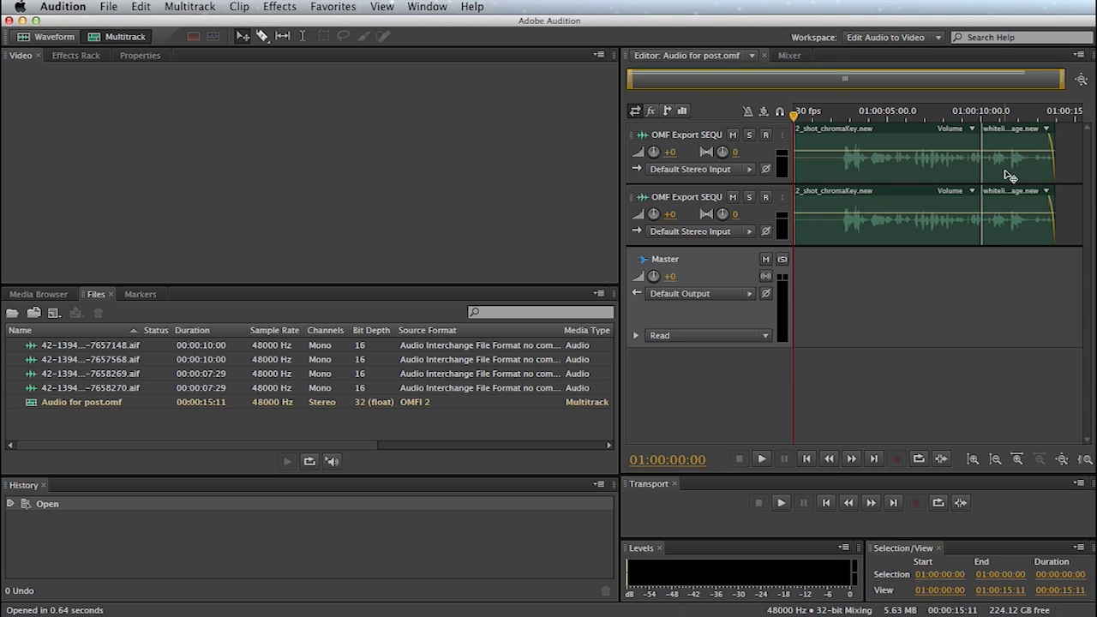
# Inspect the imported session's audio clips by selecting them individually on both tracks
pyautogui.click(940, 171)
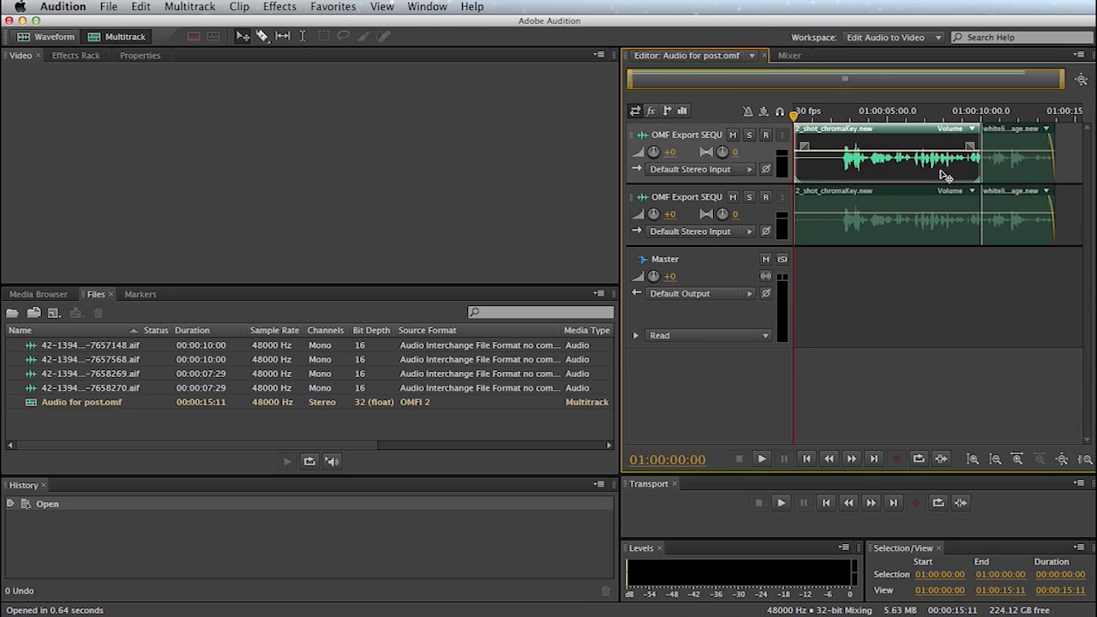
pyautogui.click(912, 225)
pyautogui.click(998, 226)
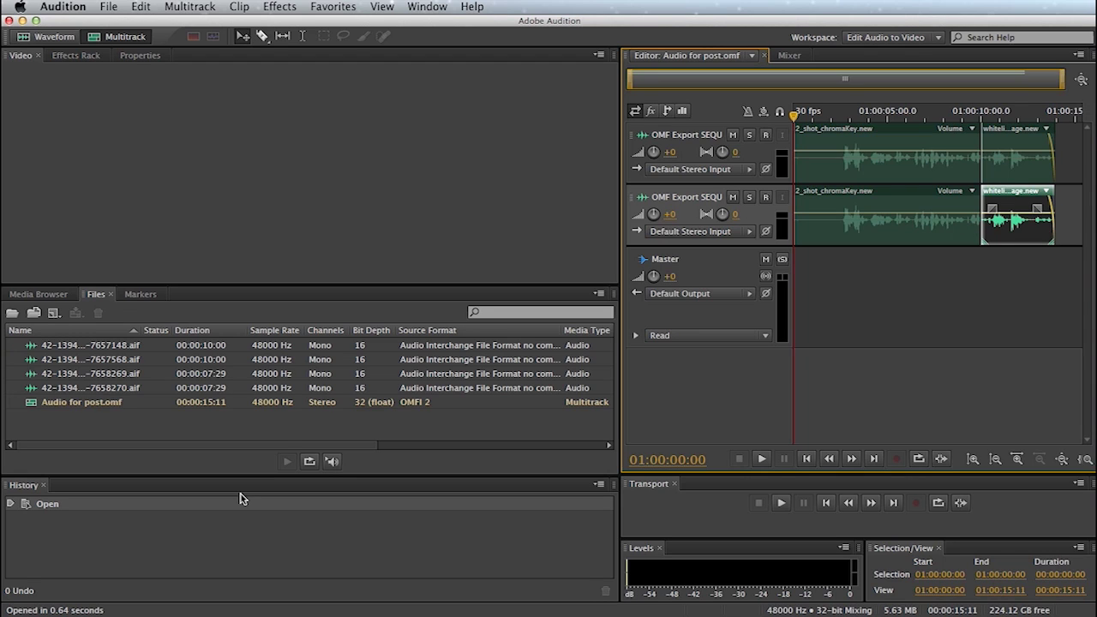
# Import reference movie for audio.mov from the OMF Audio for post folder
pyautogui.rightClick(246, 434)
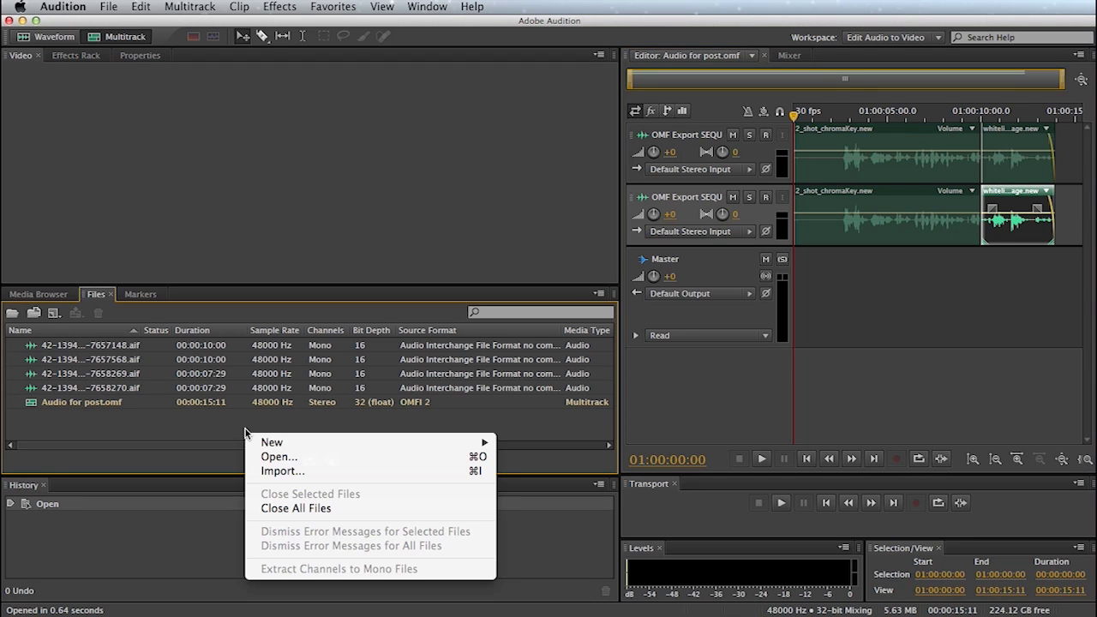
pyautogui.click(268, 469)
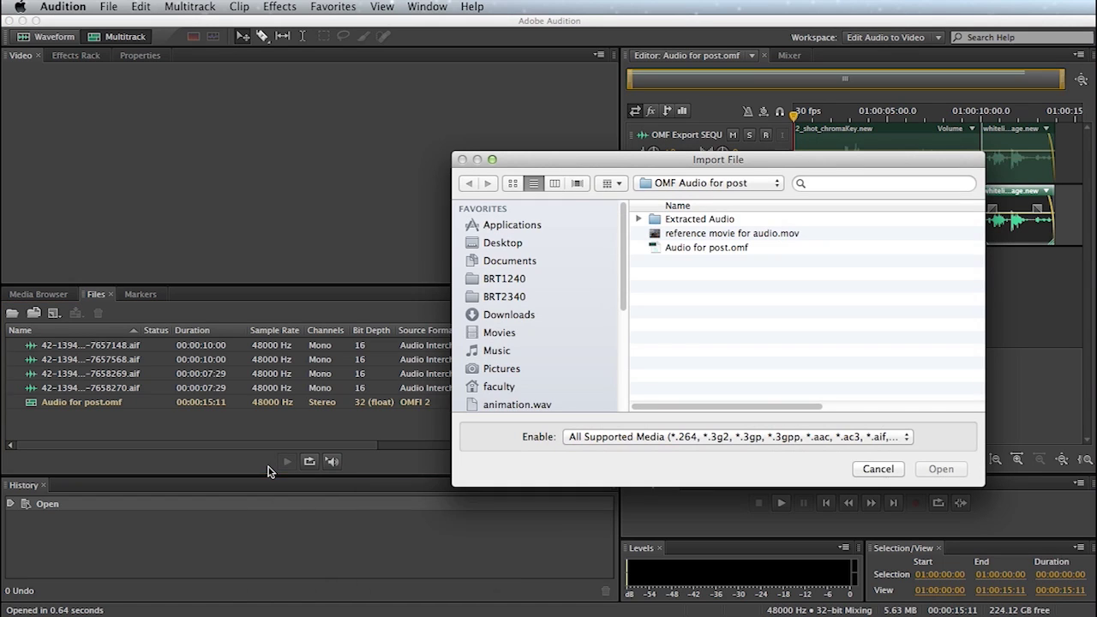
pyautogui.click(658, 235)
pyautogui.click(942, 470)
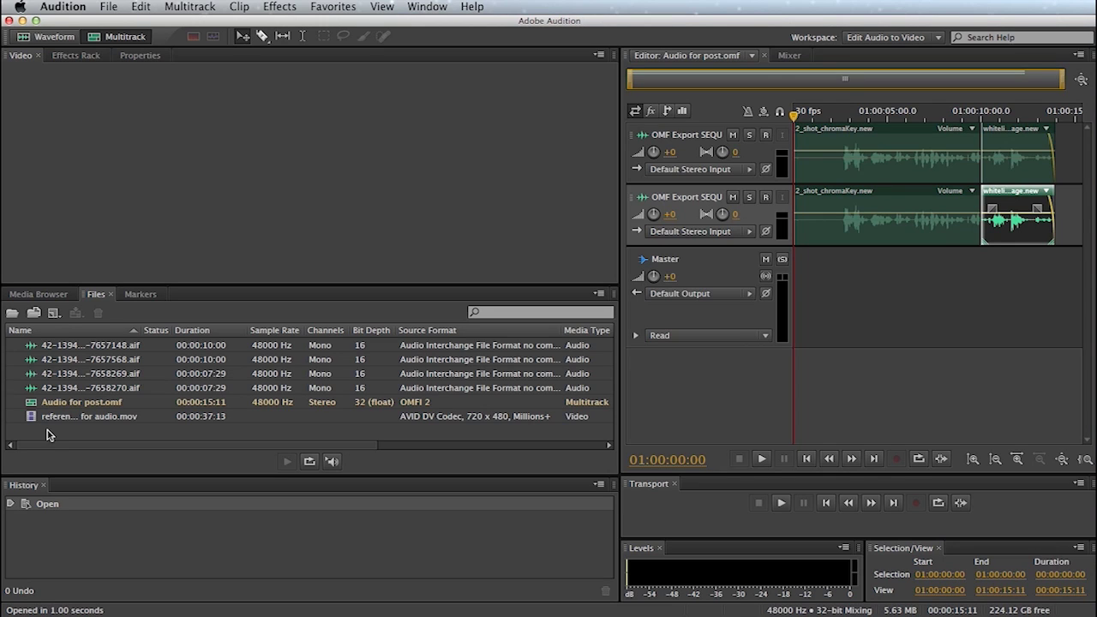
# Add the reference movie to the start of the multitrack session and play part of it to check sync with the audio
pyautogui.moveTo(31, 420); pyautogui.dragTo(748, 403)
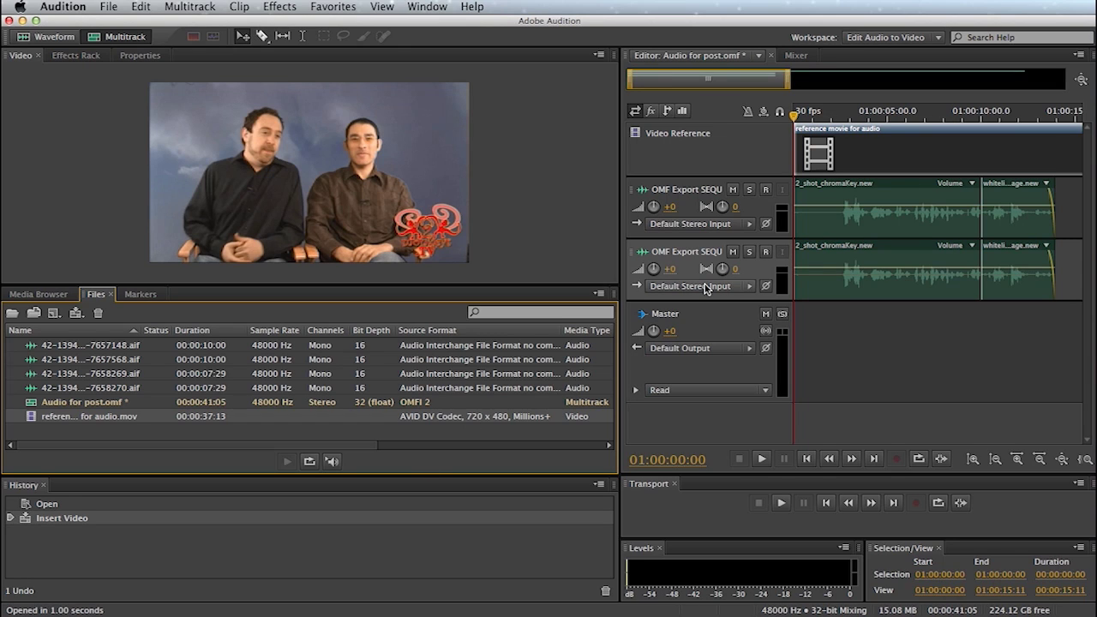
pyautogui.click(763, 459)
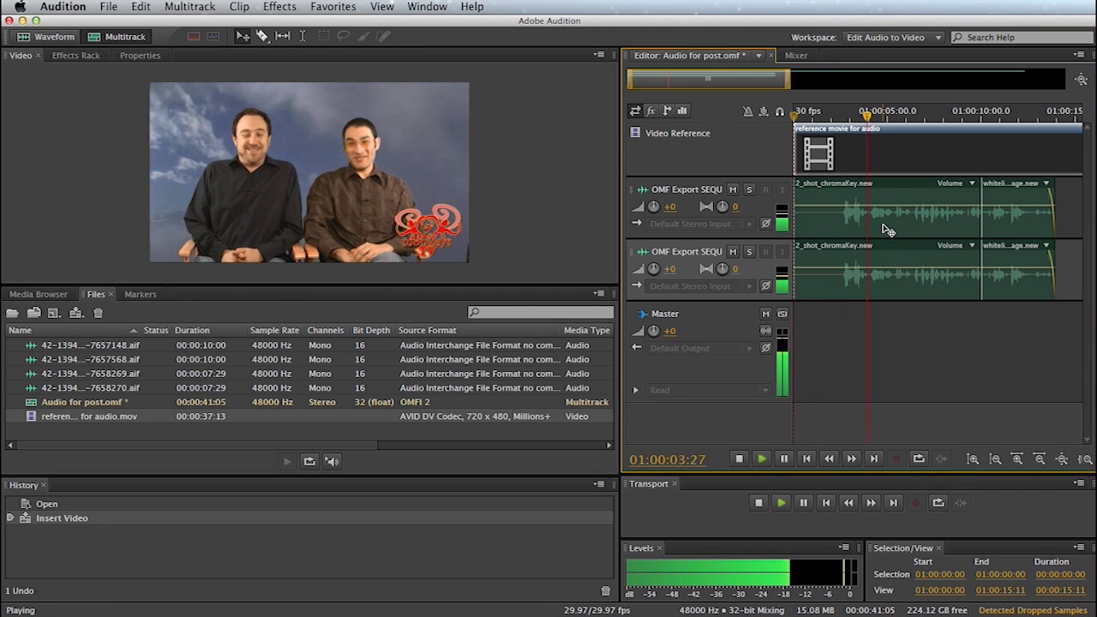
pyautogui.click(758, 505)
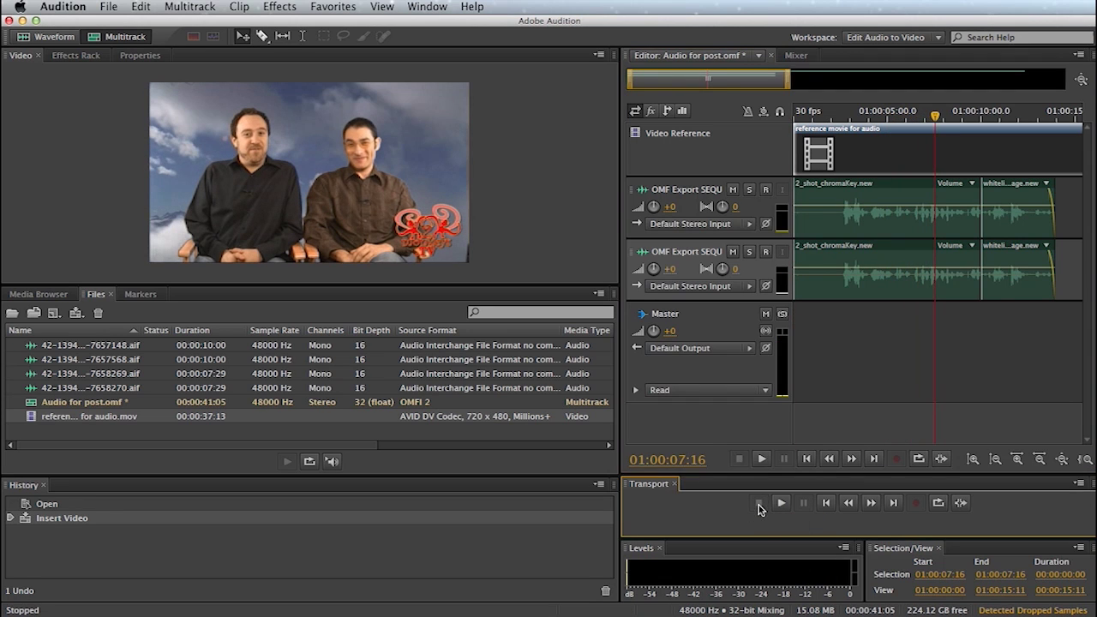